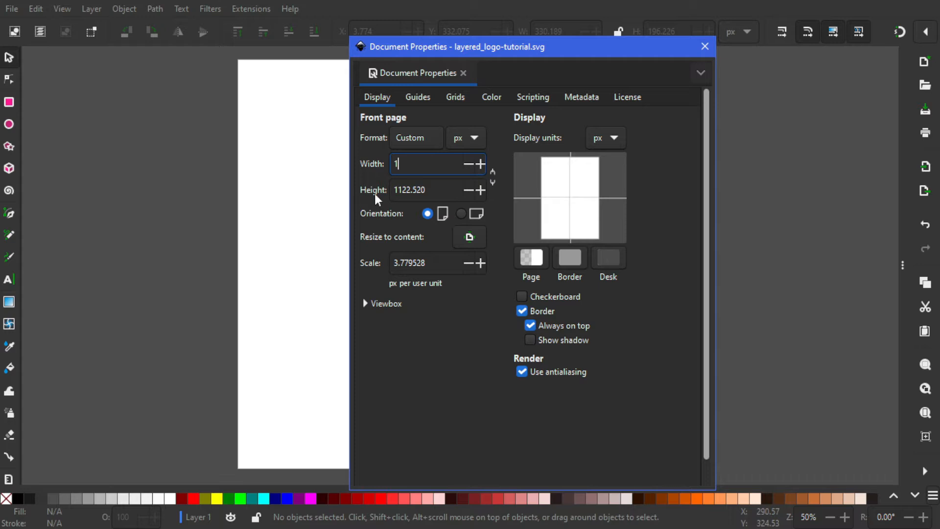
Set the page width and height to 1080 px each and close the document properties
{"action": "key", "text": "Tab"}
{"action": "type", "text": "108"}
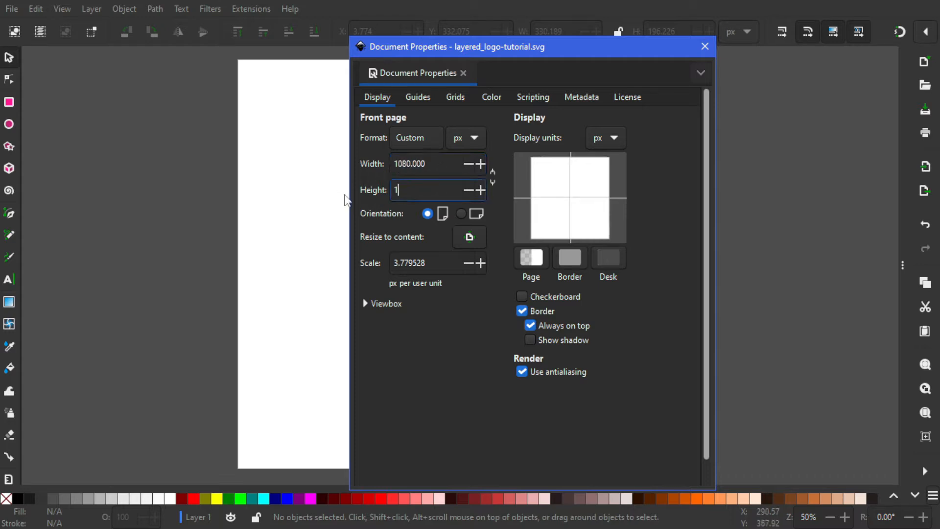
{"action": "key", "text": "Return"}
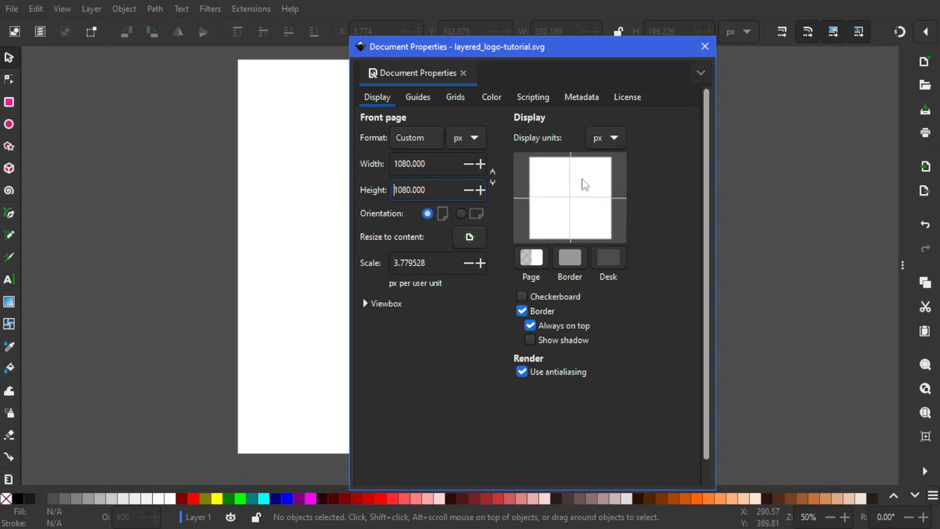
{"action": "left_click_drag", "start_coordinate": [612, 52], "coordinate": [807, 53]}
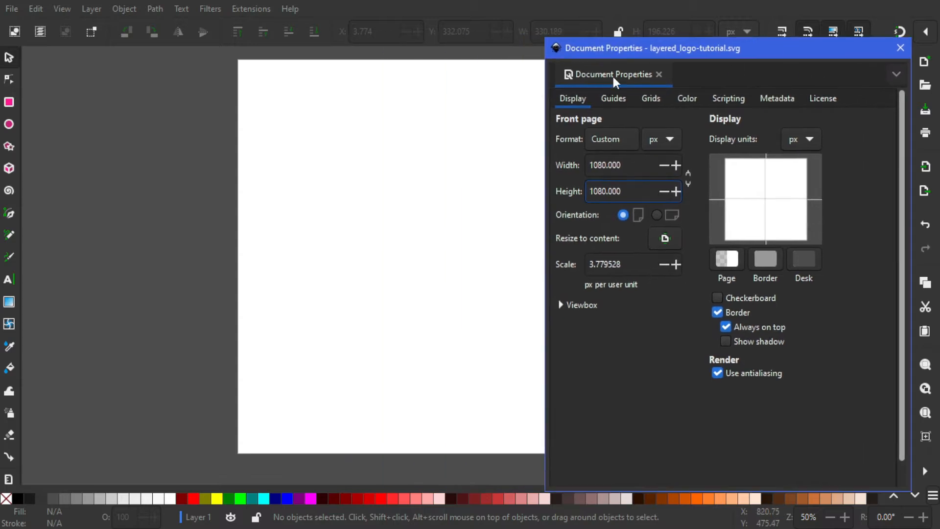
{"action": "left_click_drag", "start_coordinate": [613, 51], "coordinate": [463, 51]}
{"action": "left_click", "coordinate": [750, 54]}
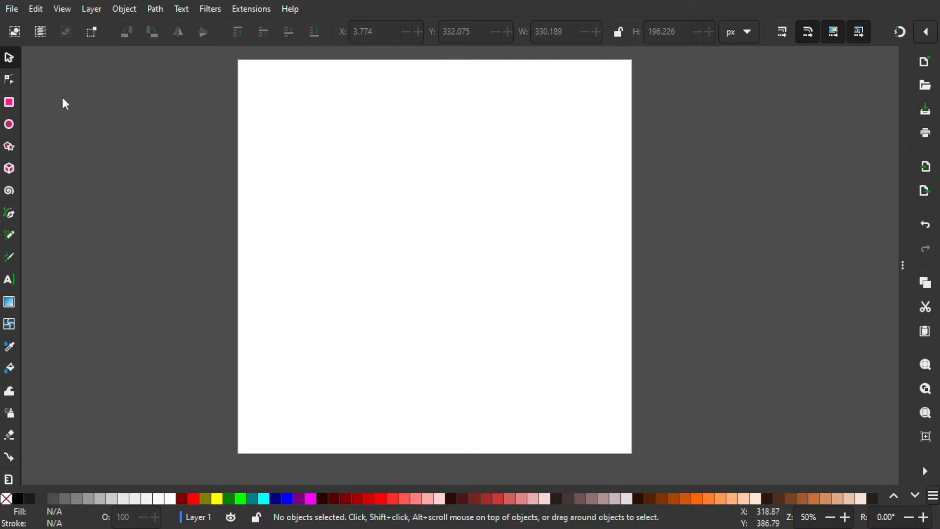
Draw a horizontal rectangle about 153 × 62 px in the upper-left part of the page
{"action": "left_click", "coordinate": [11, 102]}
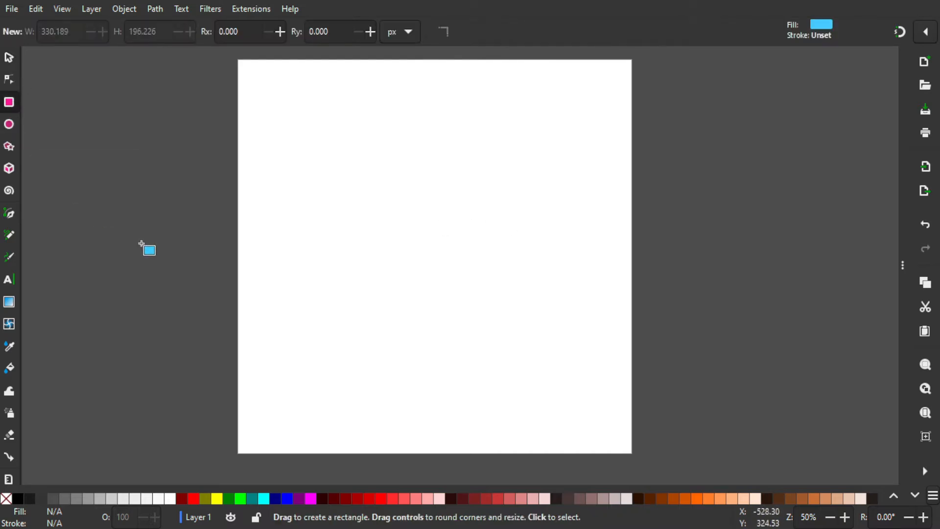
{"action": "left_click_drag", "start_coordinate": [327, 138], "coordinate": [383, 160]}
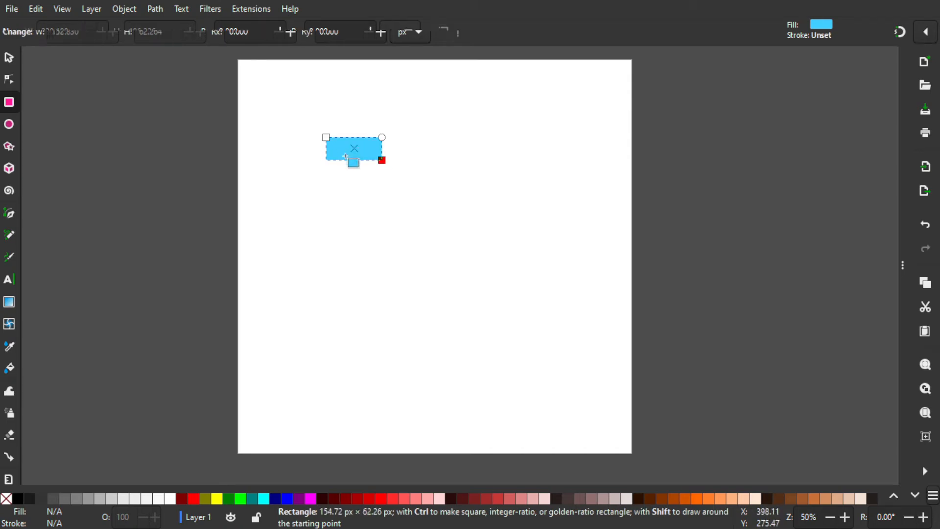
{"action": "left_click", "coordinate": [9, 58]}
Resize the rectangle to 100 px wide and 50 px high
{"action": "scroll", "coordinate": [360, 166], "scroll_direction": "up", "scroll_amount": 1}
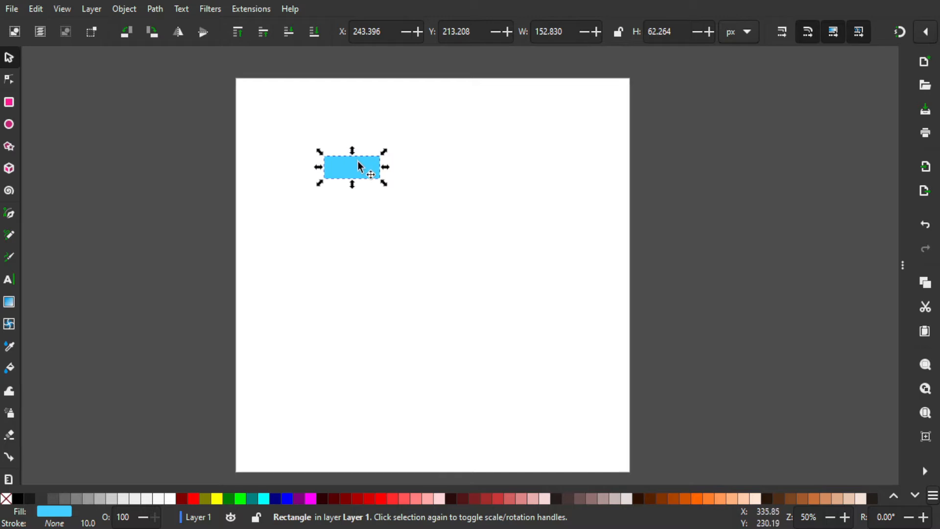
{"action": "scroll", "coordinate": [354, 167], "scroll_direction": "up", "scroll_amount": 4}
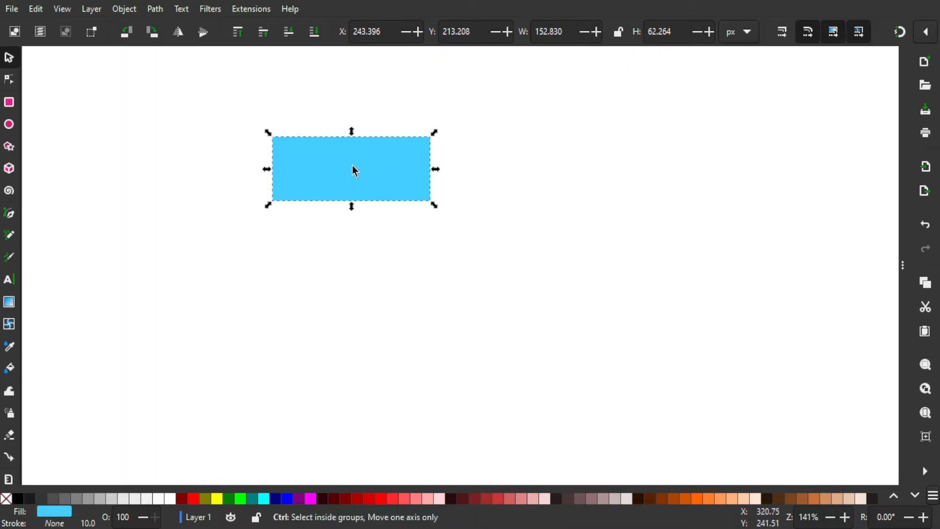
{"action": "scroll", "coordinate": [356, 168], "scroll_direction": "up", "scroll_amount": 1}
{"action": "scroll", "coordinate": [358, 171], "scroll_direction": "up", "scroll_amount": 2}
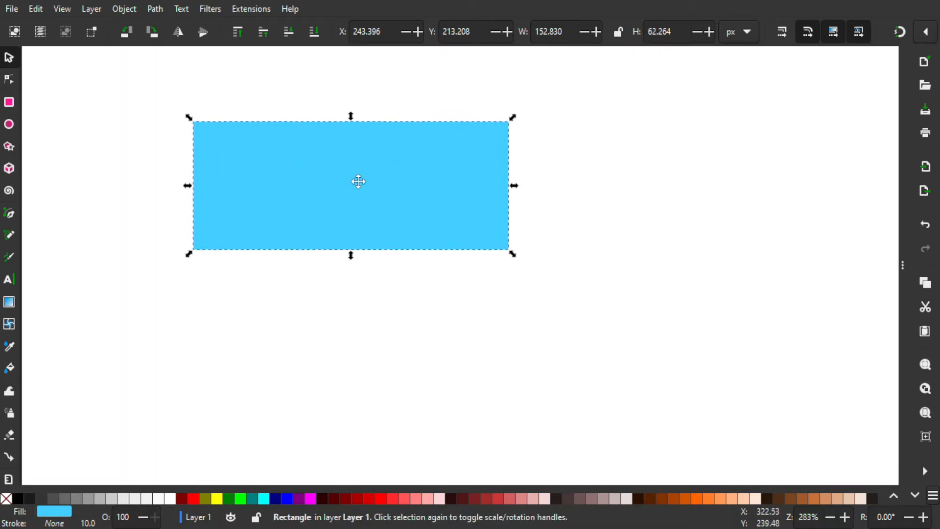
{"action": "scroll", "coordinate": [372, 193], "scroll_direction": "up", "scroll_amount": 1}
{"action": "scroll", "coordinate": [372, 194], "scroll_direction": "right", "scroll_amount": 1}
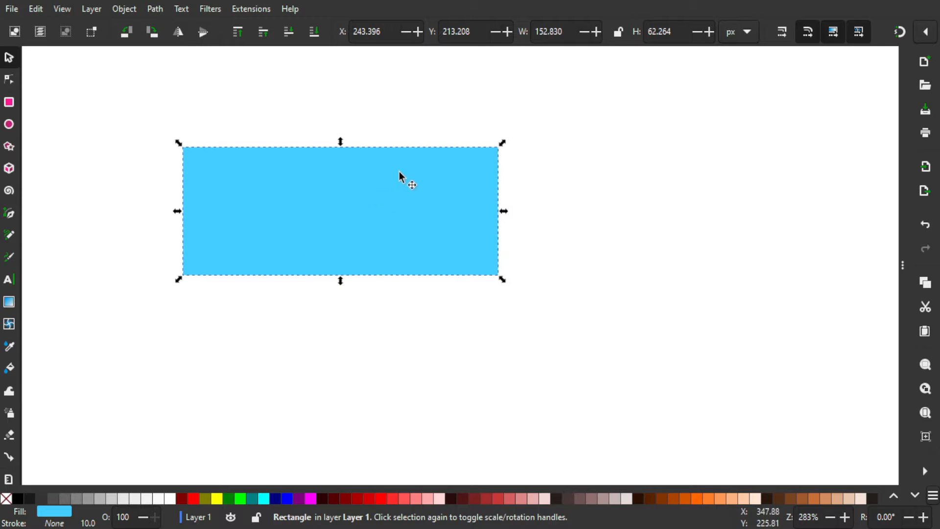
{"action": "double_click", "coordinate": [556, 32]}
{"action": "type", "text": "100"}
{"action": "key", "text": "Return"}
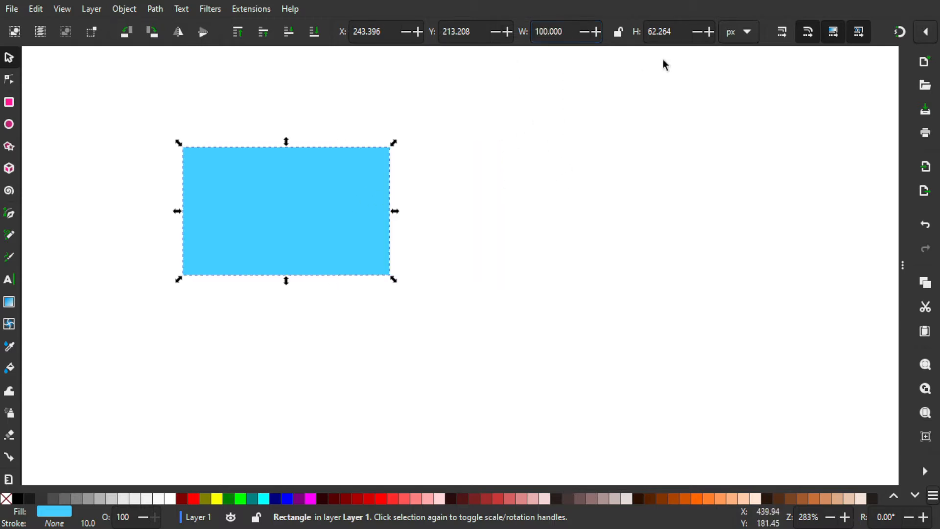
{"action": "double_click", "coordinate": [662, 33]}
{"action": "type", "text": "50"}
{"action": "key", "text": "Return"}
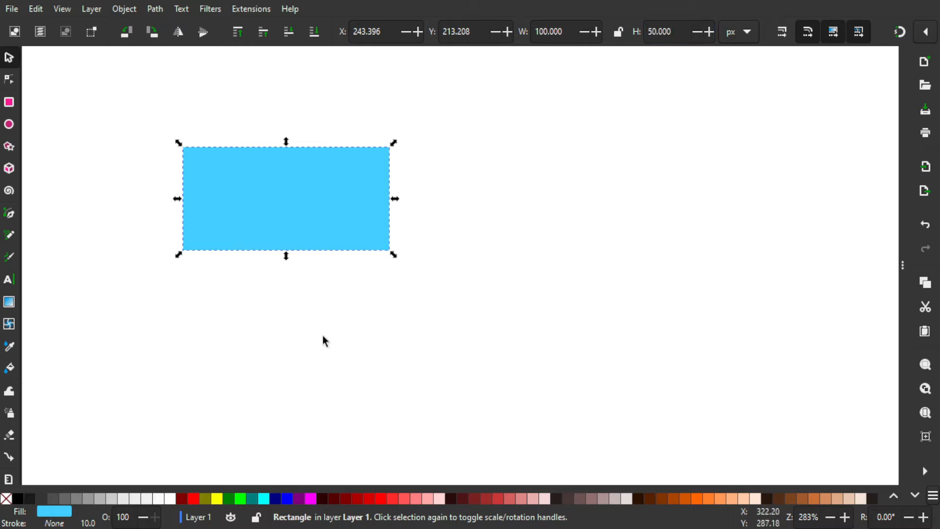
Fill the rectangle with black and lower its opacity to about 52%
{"action": "left_click", "coordinate": [20, 499]}
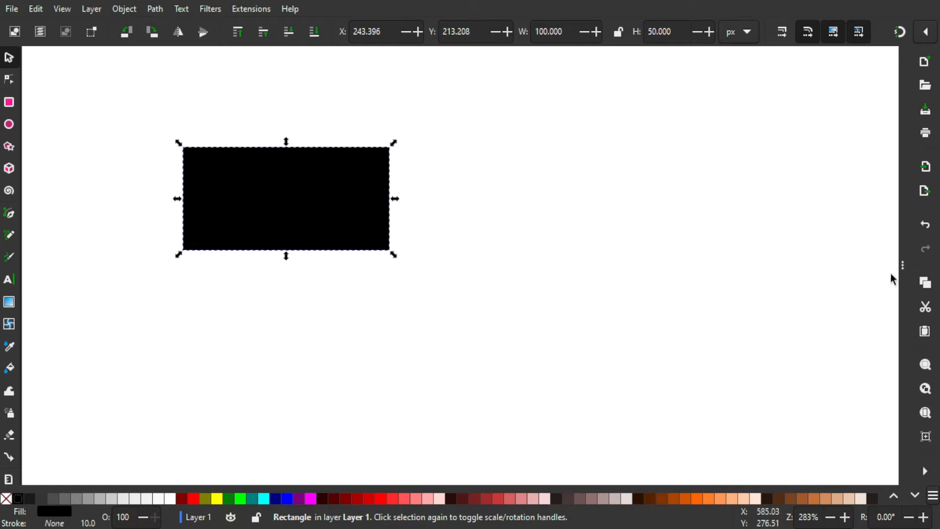
{"action": "left_click", "coordinate": [904, 265]}
{"action": "left_click", "coordinate": [742, 61]}
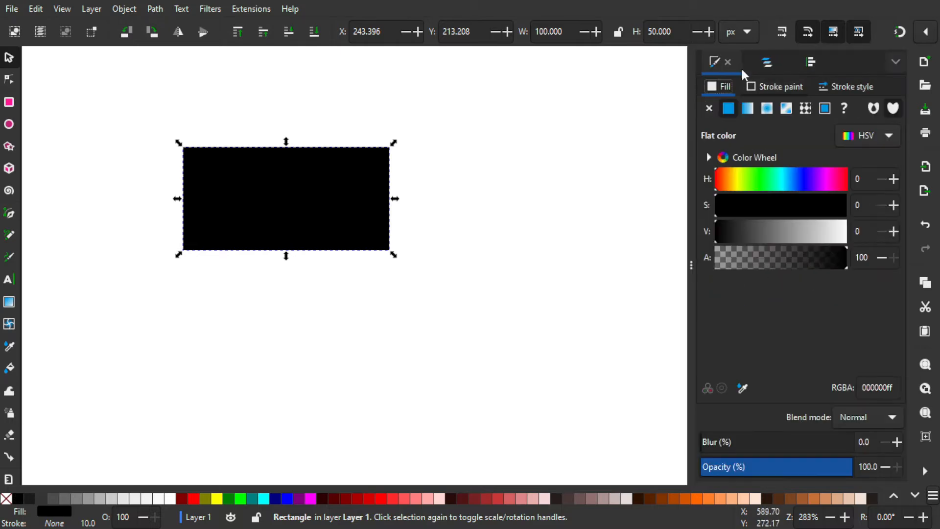
{"action": "left_click_drag", "start_coordinate": [812, 469], "coordinate": [782, 470]}
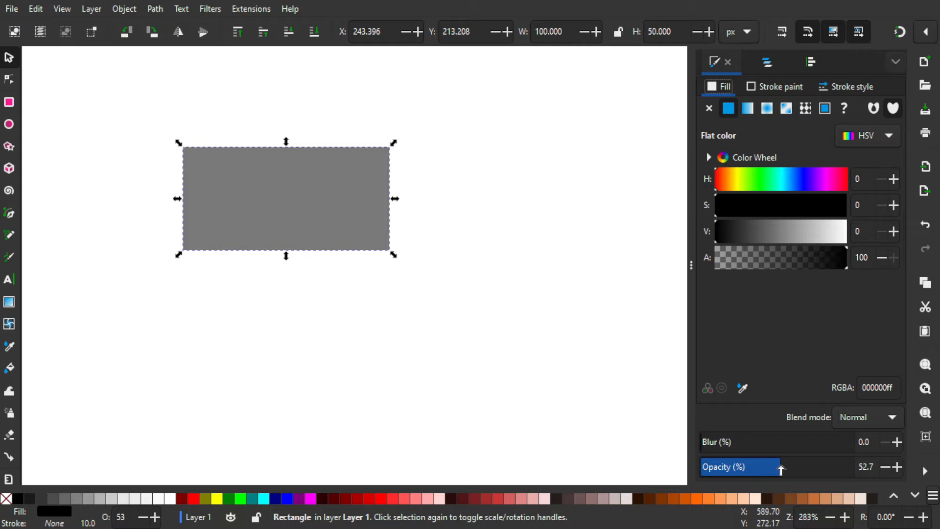
{"action": "left_click_drag", "start_coordinate": [323, 284], "coordinate": [394, 291]}
{"action": "left_click", "coordinate": [9, 85]}
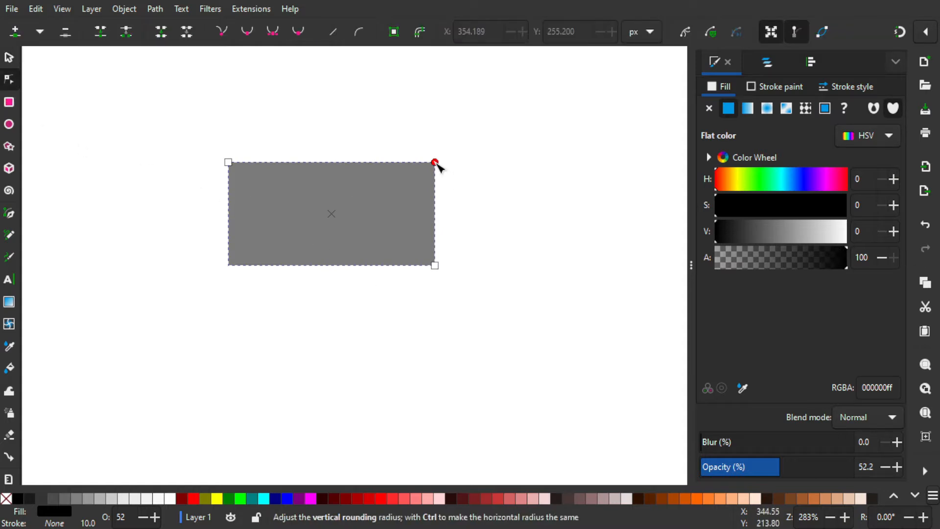
{"action": "mouse_move", "coordinate": [435, 162]}
{"action": "left_mouse_down"}
{"action": "mouse_move", "coordinate": [436, 183]}
{"action": "mouse_move", "coordinate": [434, 162]}
{"action": "left_mouse_up"}
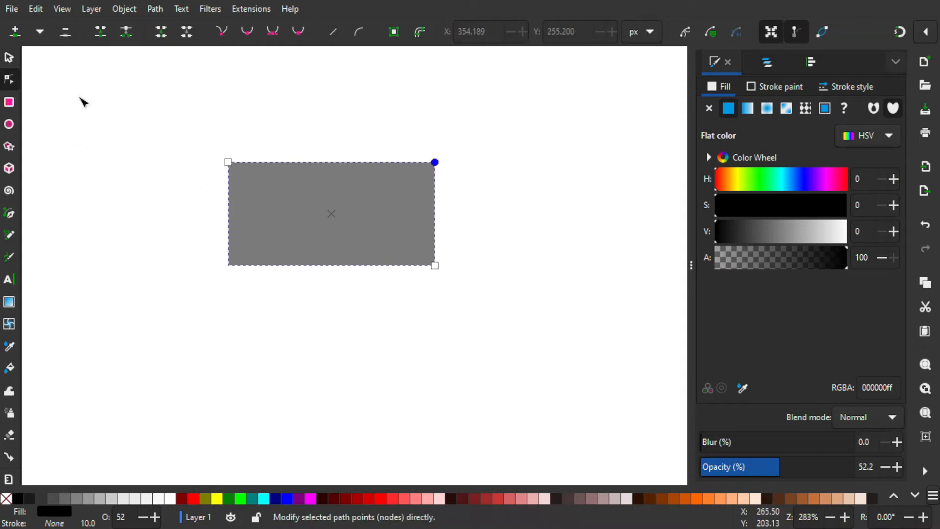
{"action": "left_click", "coordinate": [9, 58]}
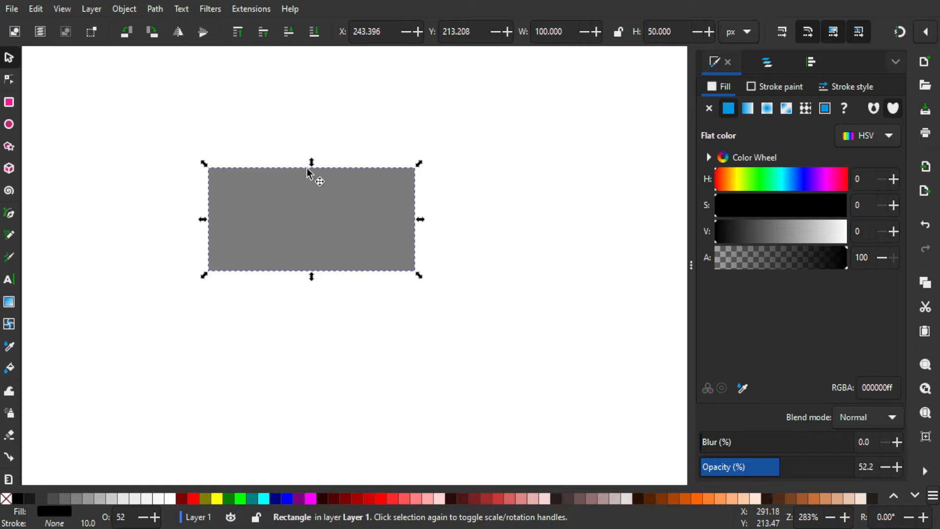
{"action": "left_click", "coordinate": [9, 101]}
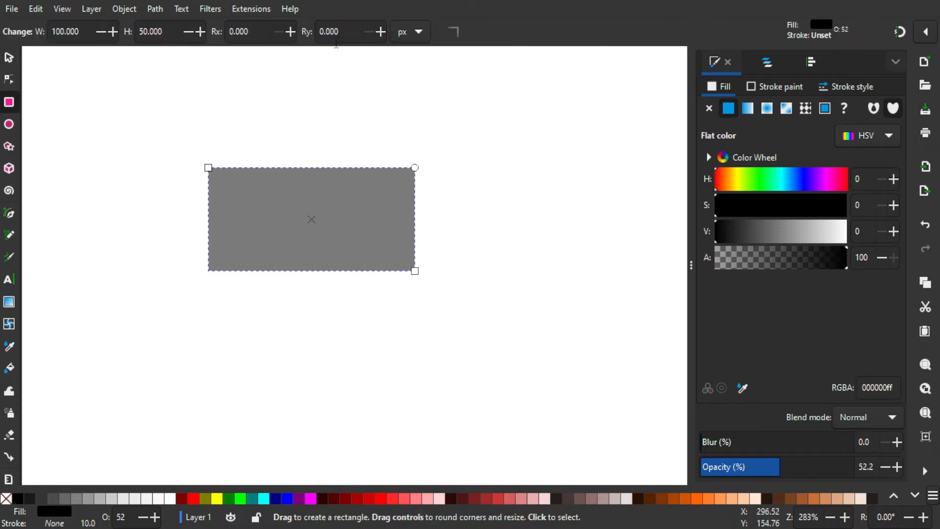
{"action": "left_click", "coordinate": [9, 57]}
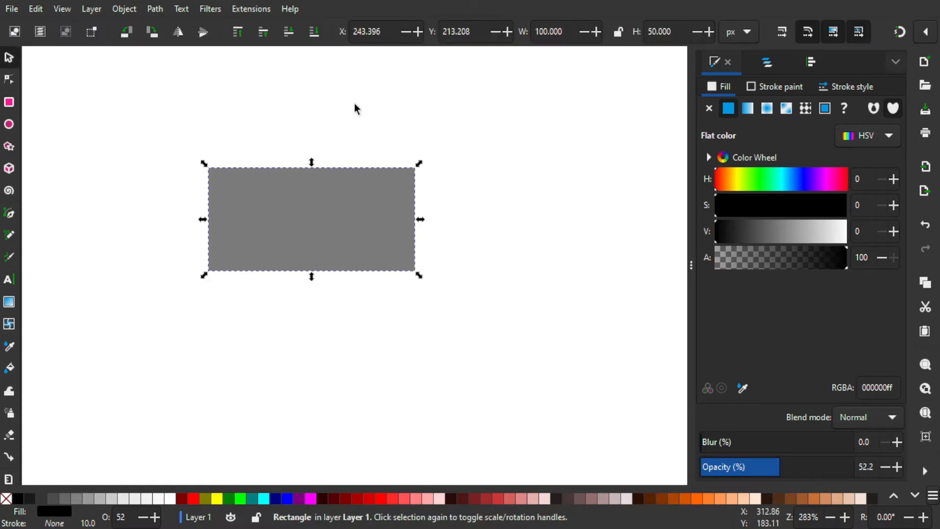
Convert the rectangle to a path and insert a node at the midpoint of its top edge
{"action": "left_click", "coordinate": [156, 8]}
{"action": "left_click", "coordinate": [186, 25]}
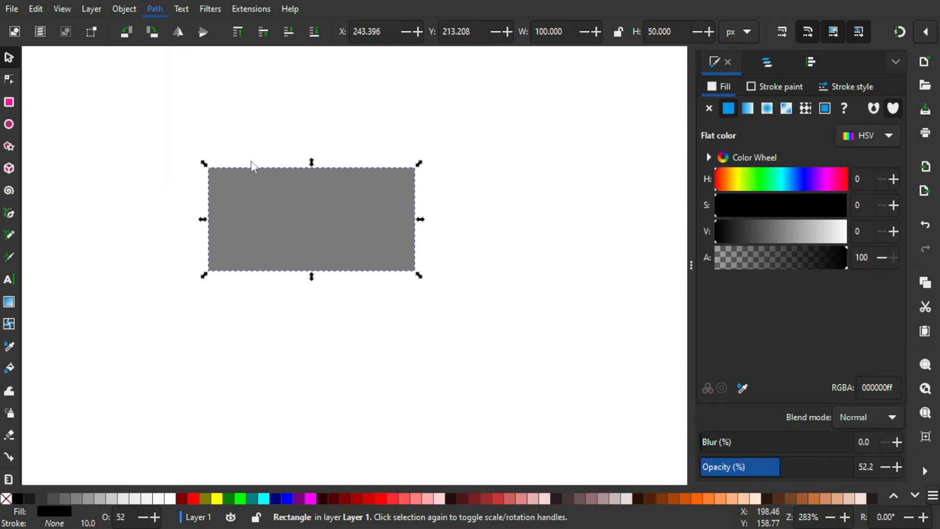
{"action": "left_click", "coordinate": [15, 81]}
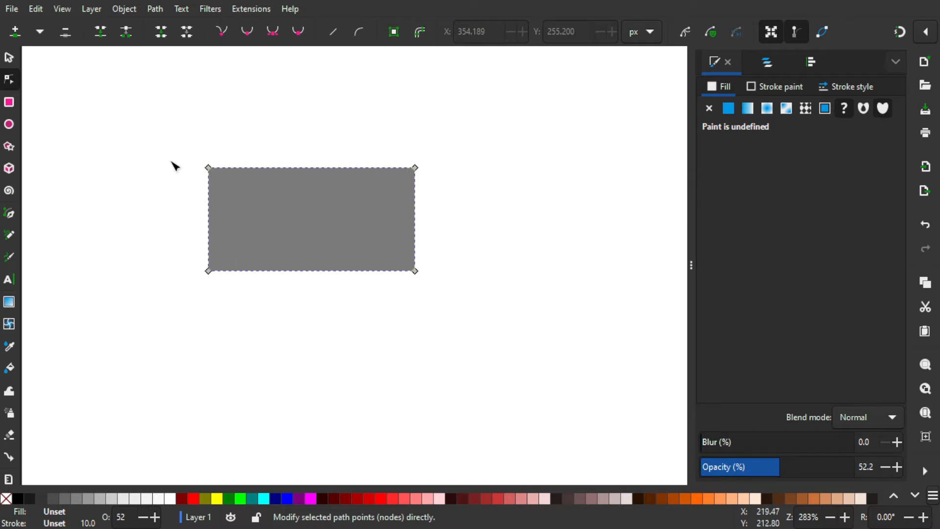
{"action": "left_click_drag", "start_coordinate": [175, 145], "coordinate": [475, 196]}
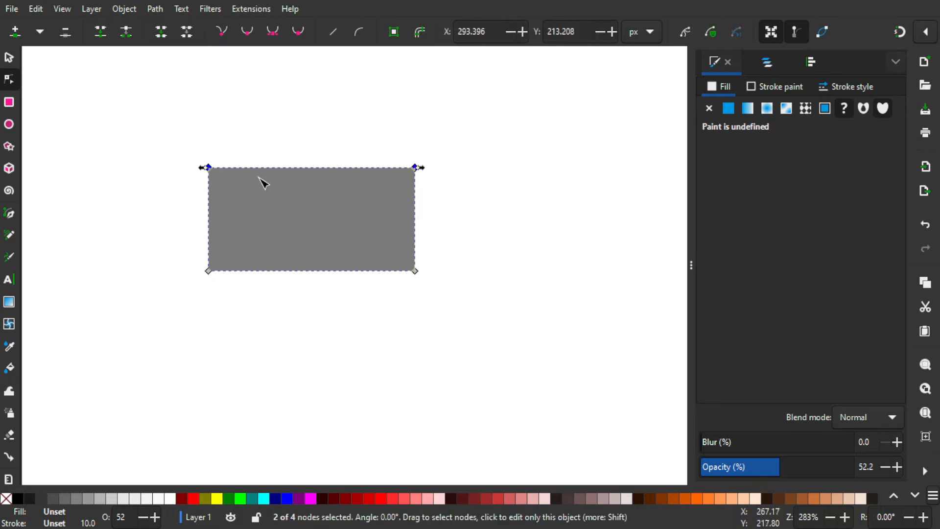
{"action": "left_click", "coordinate": [13, 33]}
{"action": "left_click", "coordinate": [312, 147]}
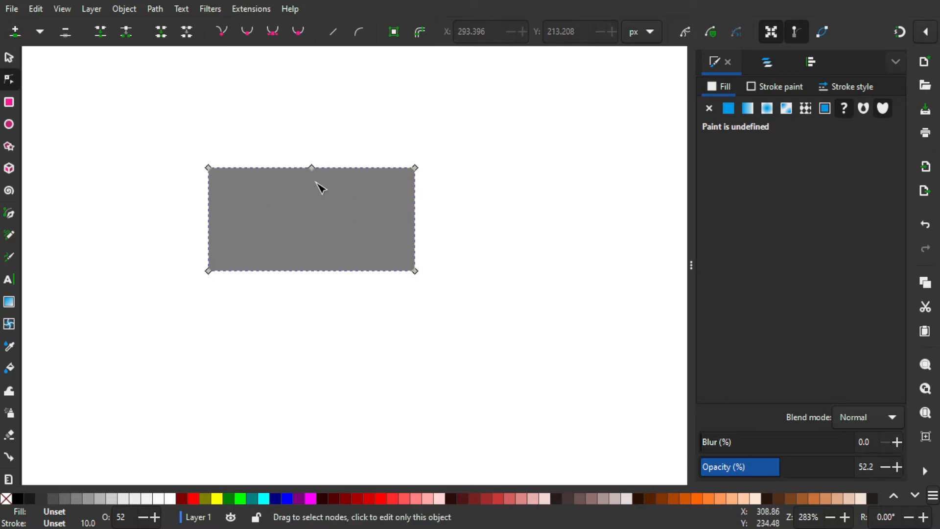
Move the top edge's middle node straight up by about 29 px to form a roof peak, and deselect the shape
{"action": "left_click_drag", "start_coordinate": [283, 149], "coordinate": [354, 201]}
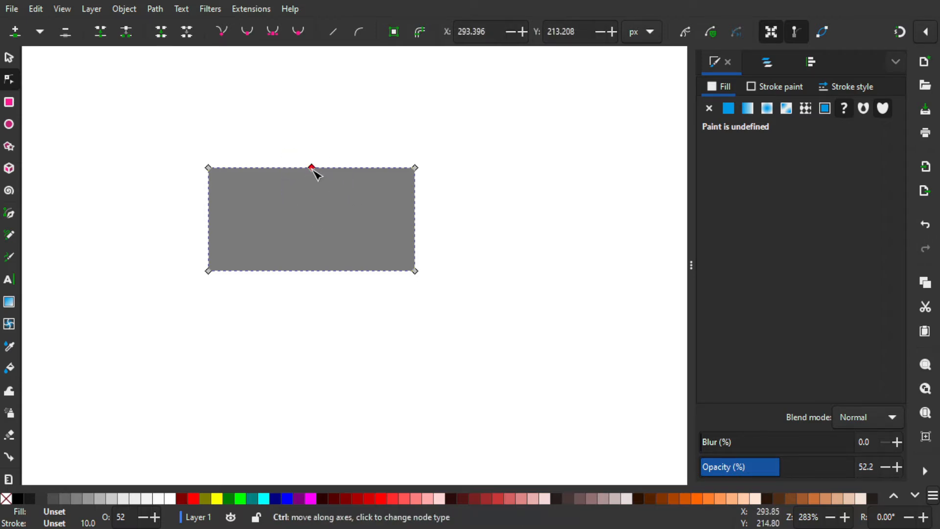
{"action": "left_click_drag", "start_coordinate": [315, 168], "coordinate": [321, 113]}
{"action": "left_click_drag", "start_coordinate": [339, 158], "coordinate": [350, 195]}
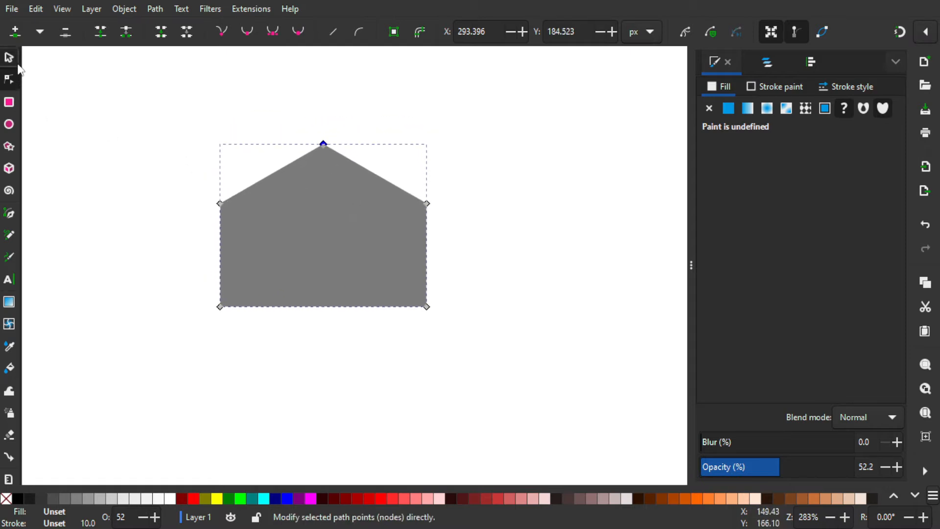
{"action": "left_click", "coordinate": [14, 62]}
{"action": "left_click_drag", "start_coordinate": [291, 192], "coordinate": [272, 208]}
{"action": "left_click", "coordinate": [273, 208]}
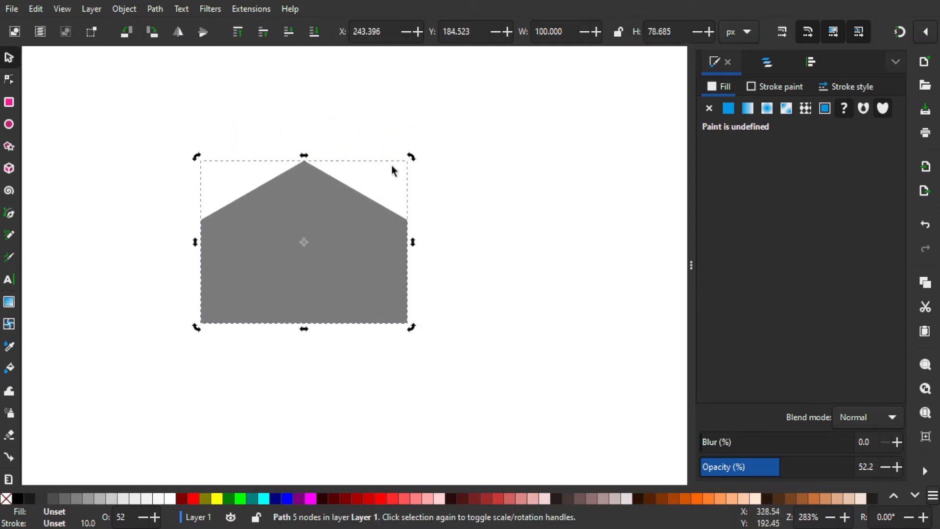
{"action": "left_click", "coordinate": [403, 152]}
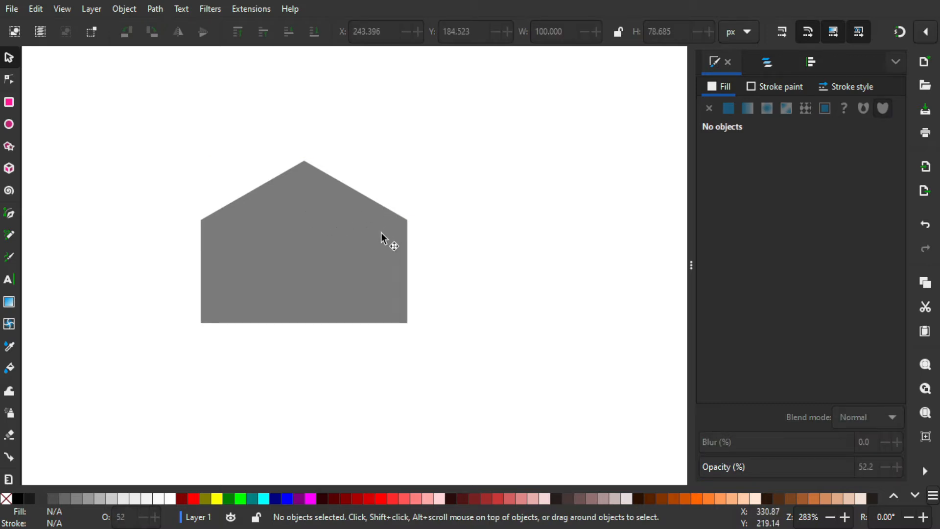
Draw a narrow vertical rectangle about 18 × 42 px overlapping the left slope of the house's roof
{"action": "left_click", "coordinate": [12, 110]}
{"action": "mouse_move", "coordinate": [238, 149]}
{"action": "left_mouse_down"}
{"action": "mouse_move", "coordinate": [281, 247]}
{"action": "mouse_move", "coordinate": [274, 238]}
{"action": "left_mouse_up"}
{"action": "key", "text": "s"}
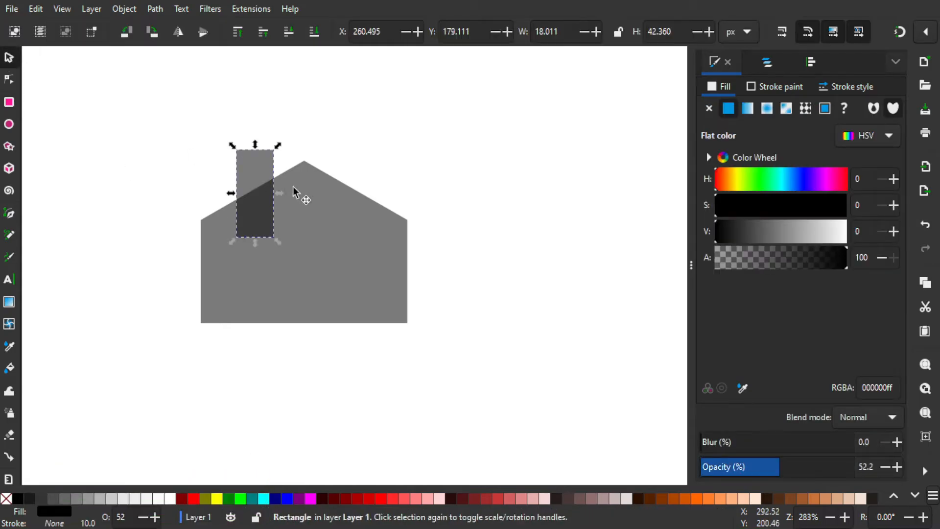
Round the narrow rectangle's corners to the maximum so that its ends become semicircular
{"action": "left_click", "coordinate": [8, 78]}
{"action": "left_click_drag", "start_coordinate": [274, 150], "coordinate": [280, 201]}
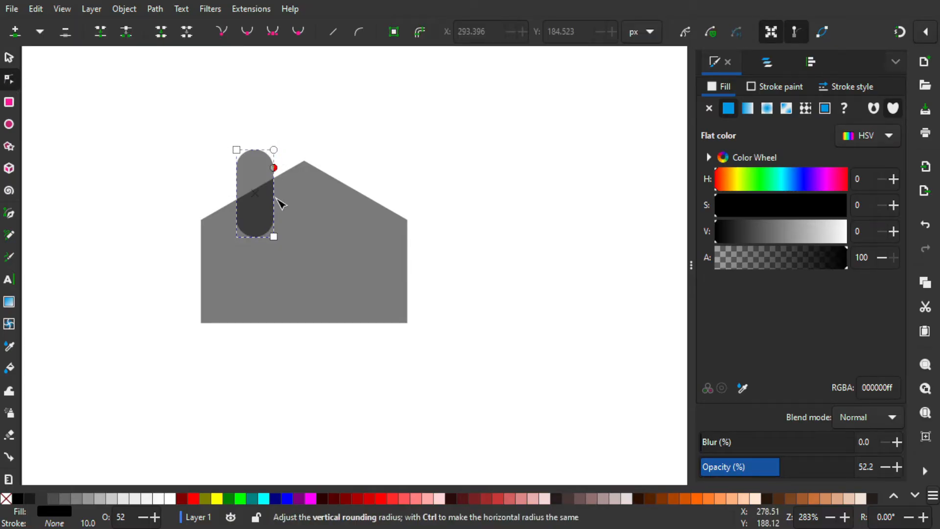
{"action": "left_click_drag", "start_coordinate": [275, 170], "coordinate": [278, 207]}
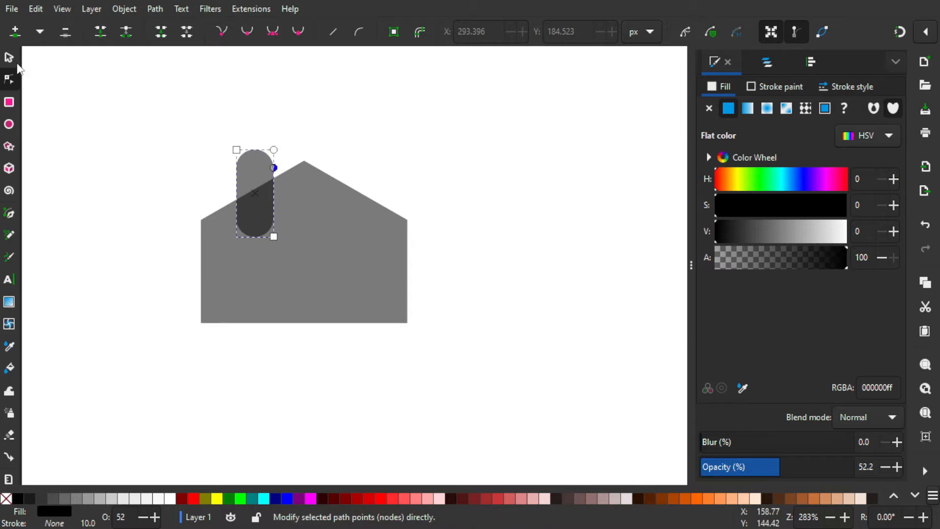
Shift the rounded bar slightly upward on the left roof slope, to about X 260.8, Y 177.4 px, and deselect it
{"action": "left_click", "coordinate": [9, 58]}
{"action": "mouse_move", "coordinate": [258, 177]}
{"action": "left_mouse_down"}
{"action": "mouse_move", "coordinate": [257, 165]}
{"action": "mouse_move", "coordinate": [271, 178]}
{"action": "left_mouse_up"}
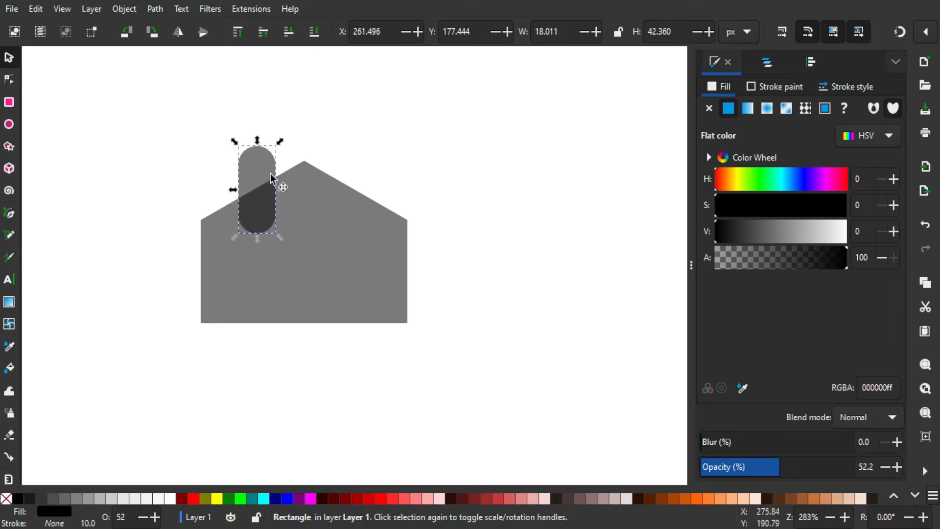
{"action": "left_click", "coordinate": [330, 155]}
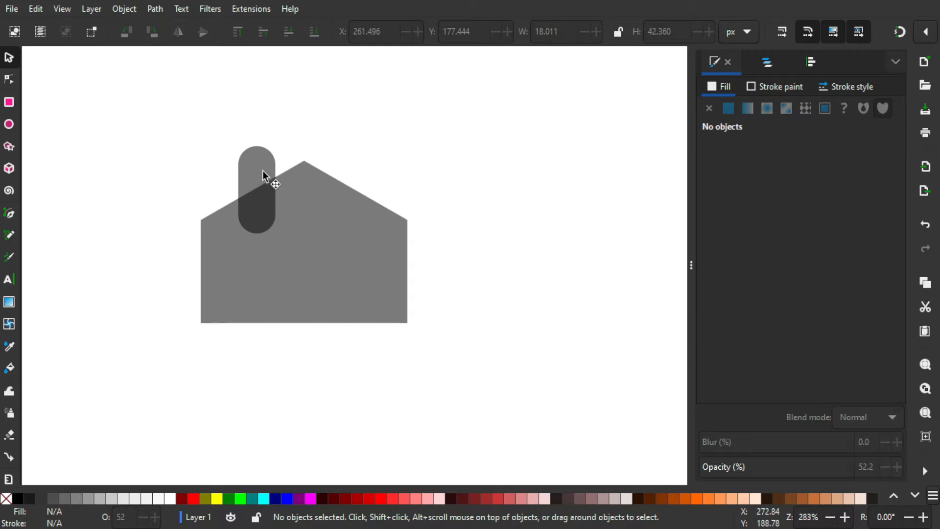
{"action": "left_click", "coordinate": [262, 170]}
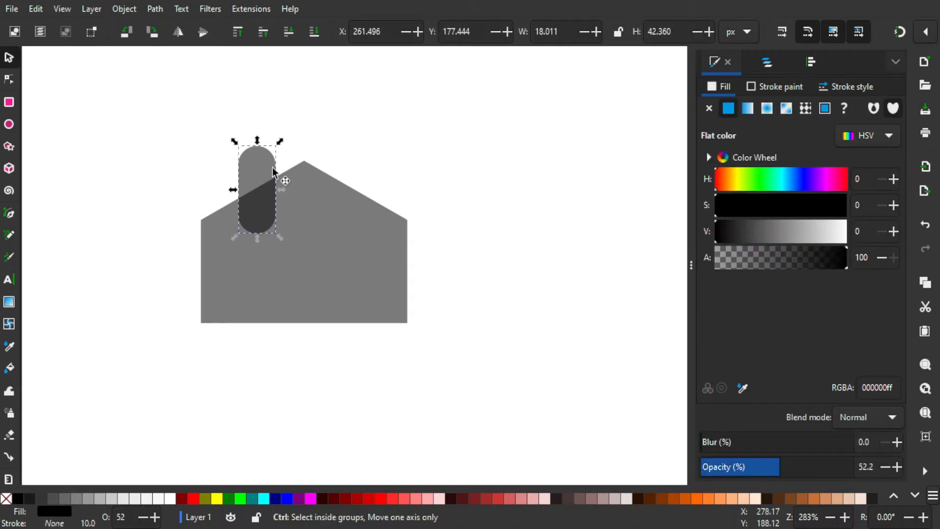
{"action": "left_click_drag", "start_coordinate": [273, 171], "coordinate": [269, 171]}
{"action": "key", "text": "Escape"}
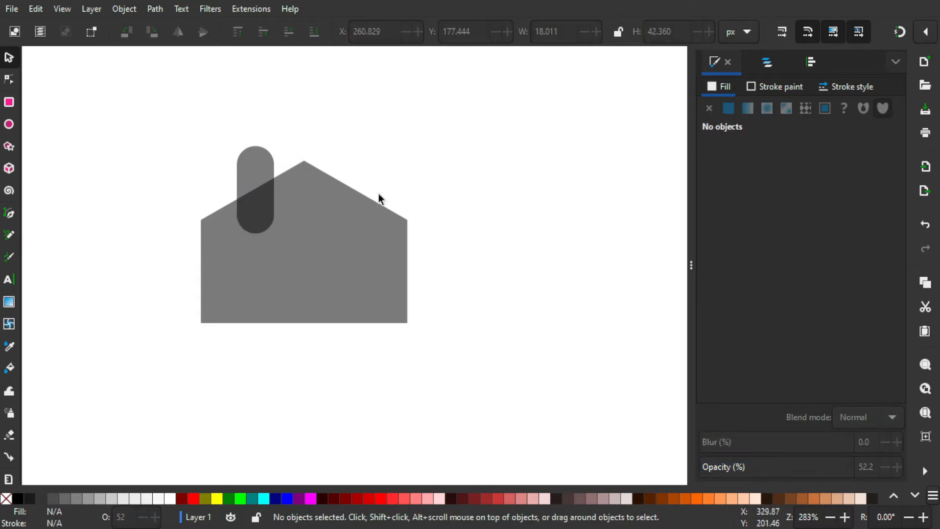
Fill the house shape with pure red (ff0000)
{"action": "left_click_drag", "start_coordinate": [383, 196], "coordinate": [369, 187]}
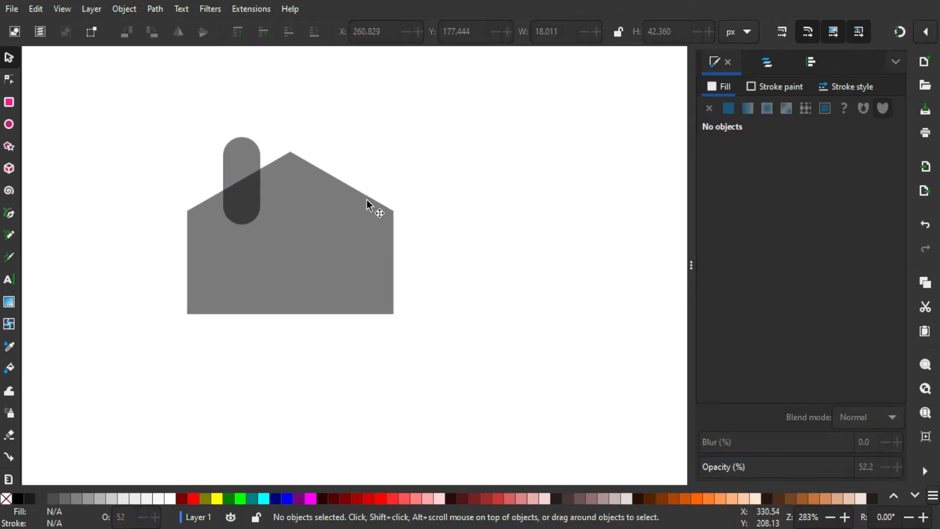
{"action": "left_click", "coordinate": [288, 179]}
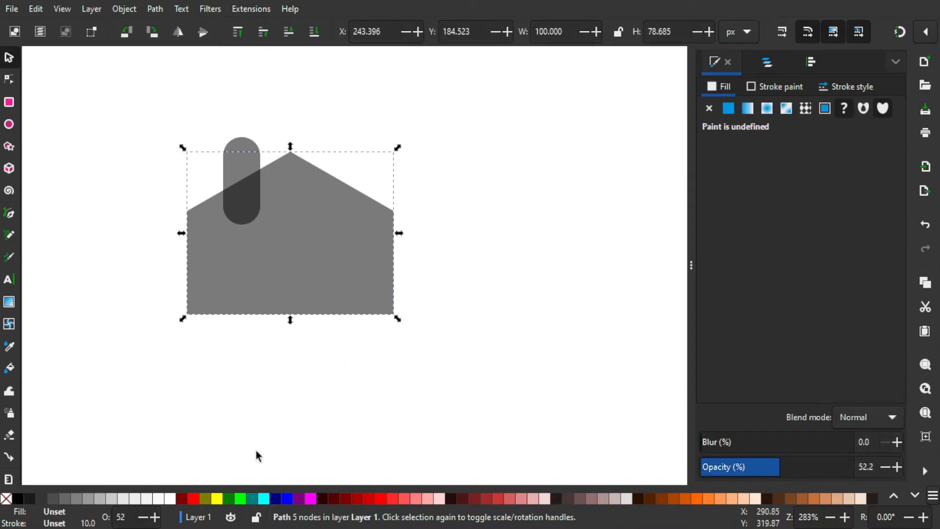
{"action": "left_click", "coordinate": [194, 498]}
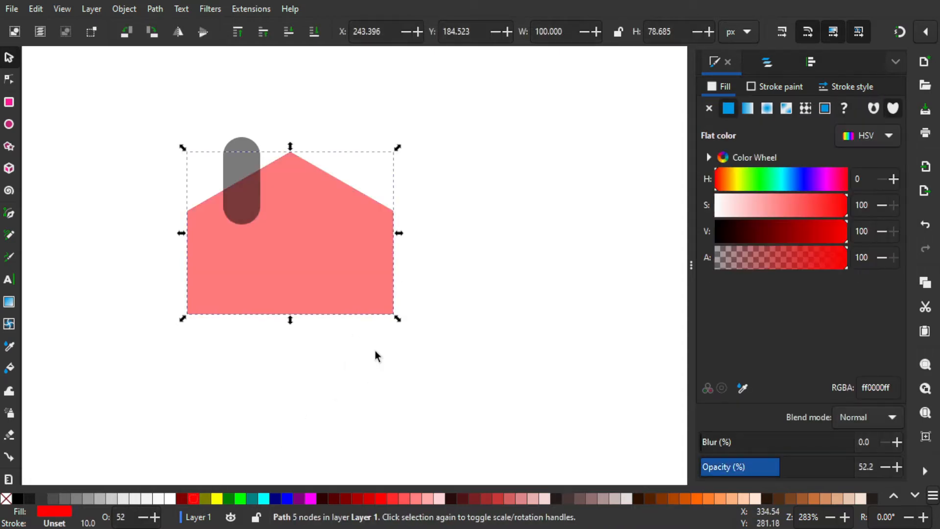
Duplicate the house and the rounded bar, and intersect the copies to make a separate piece of their overlap
{"action": "left_click_drag", "start_coordinate": [464, 367], "coordinate": [139, 107]}
{"action": "left_click", "coordinate": [154, 10]}
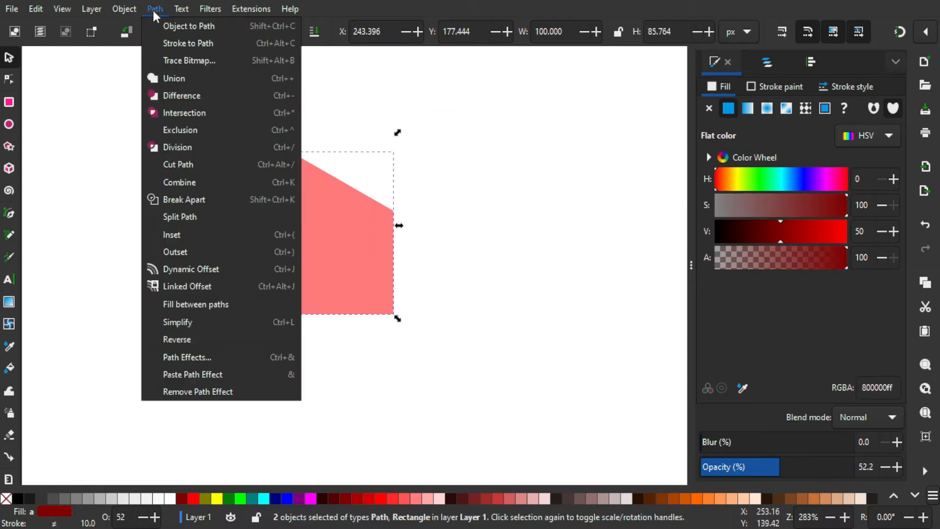
{"action": "left_click", "coordinate": [363, 128]}
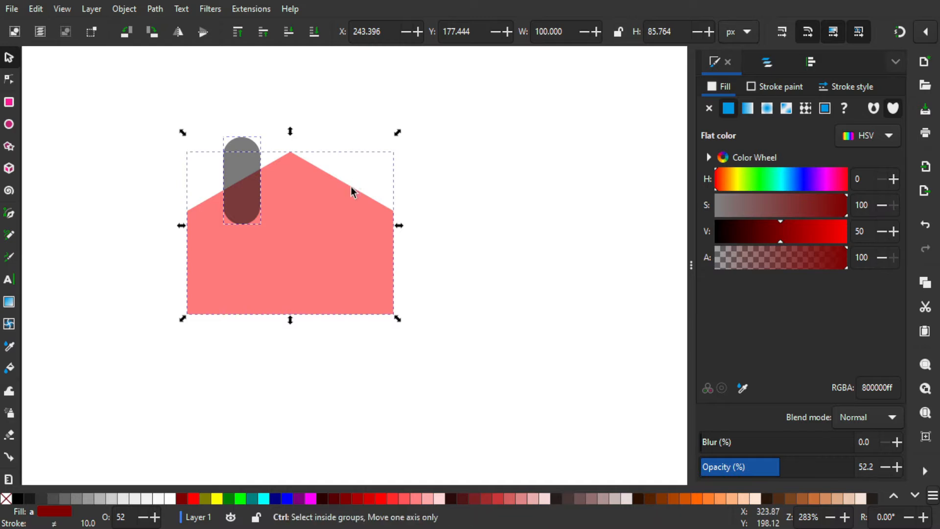
{"action": "key", "text": "ctrl+d"}
{"action": "left_click", "coordinate": [155, 9]}
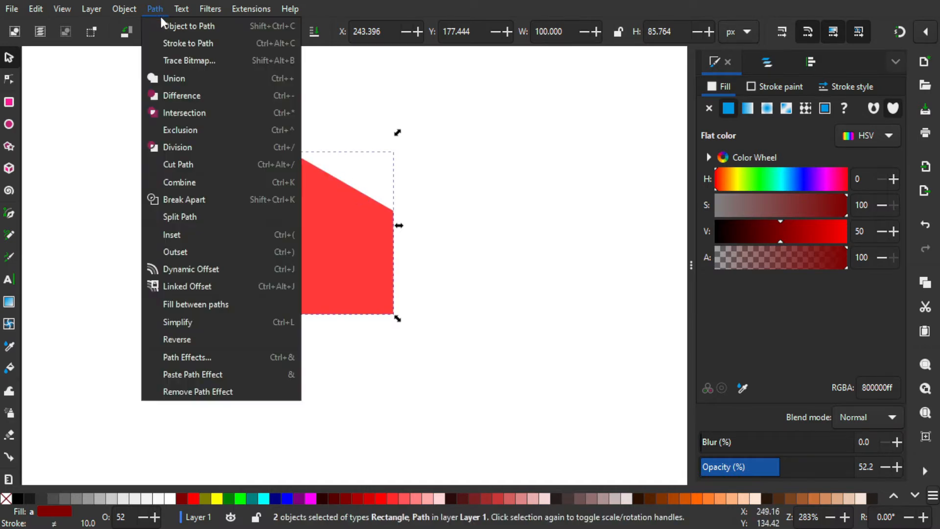
{"action": "left_click", "coordinate": [191, 112]}
{"action": "left_click", "coordinate": [366, 140]}
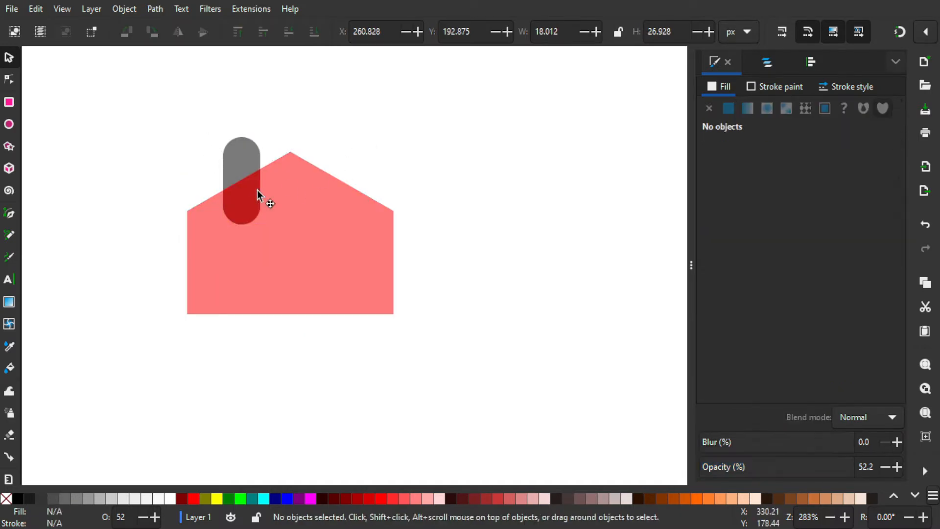
Fill the overlap piece in its original place with pure blue (0000ff)
{"action": "left_click_drag", "start_coordinate": [250, 204], "coordinate": [373, 173]}
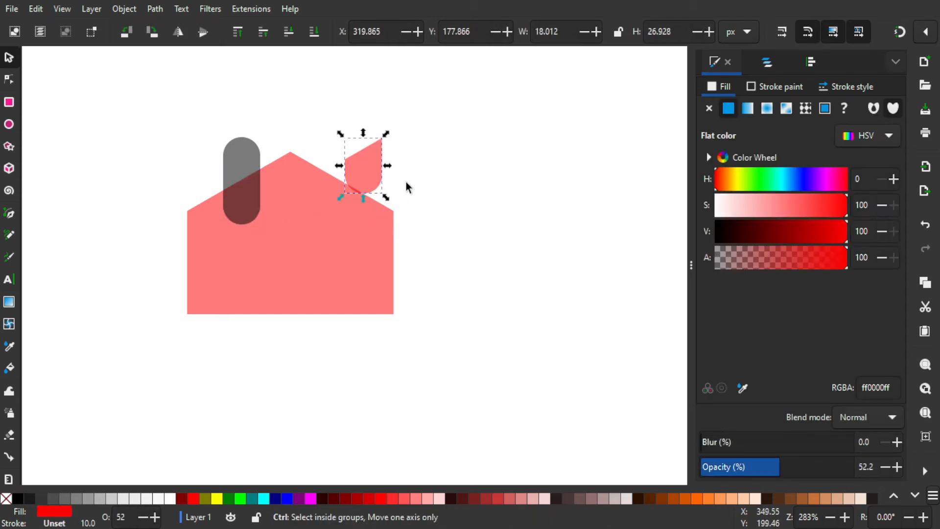
{"action": "key", "text": "ctrl+z"}
{"action": "left_click", "coordinate": [287, 500]}
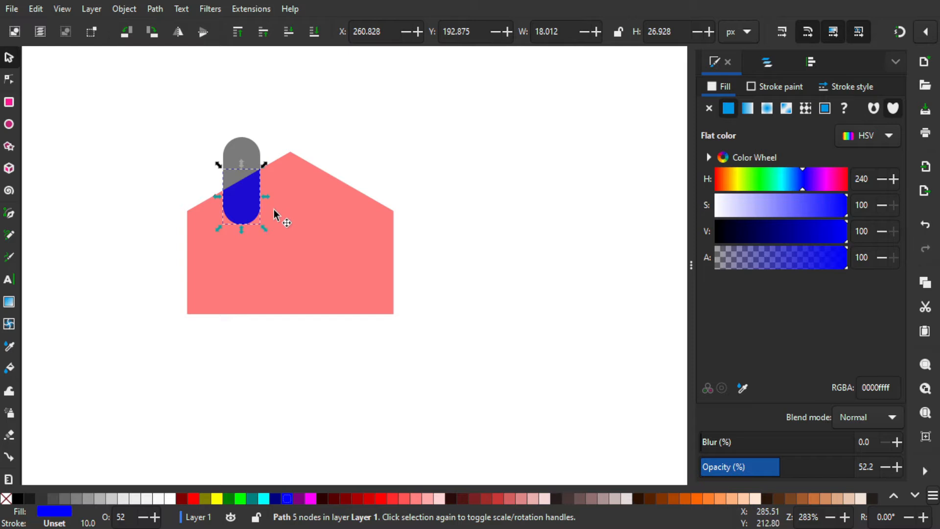
Subtract a copy of the blue overlap piece from the red house with the Difference operation, and deselect everything
{"action": "left_click", "coordinate": [319, 233], "text": "shift"}
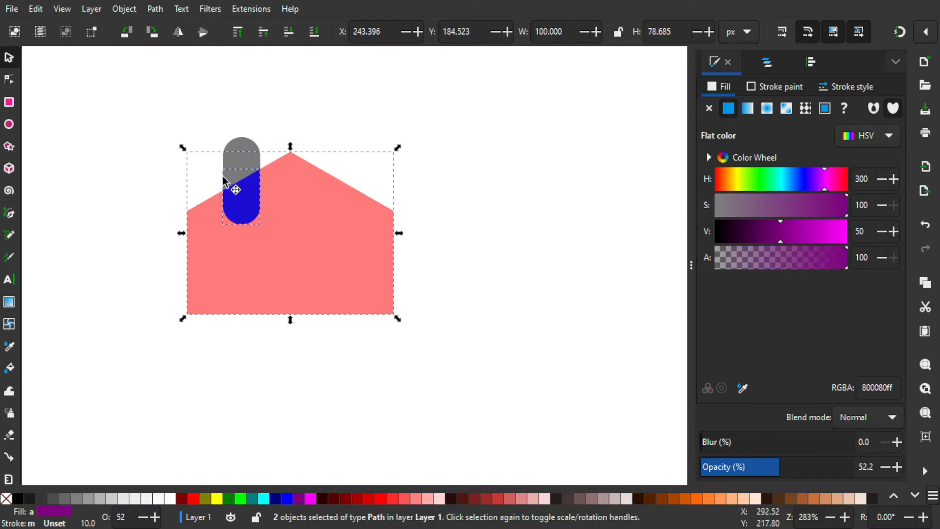
{"action": "left_click", "coordinate": [155, 9]}
{"action": "left_click", "coordinate": [193, 94]}
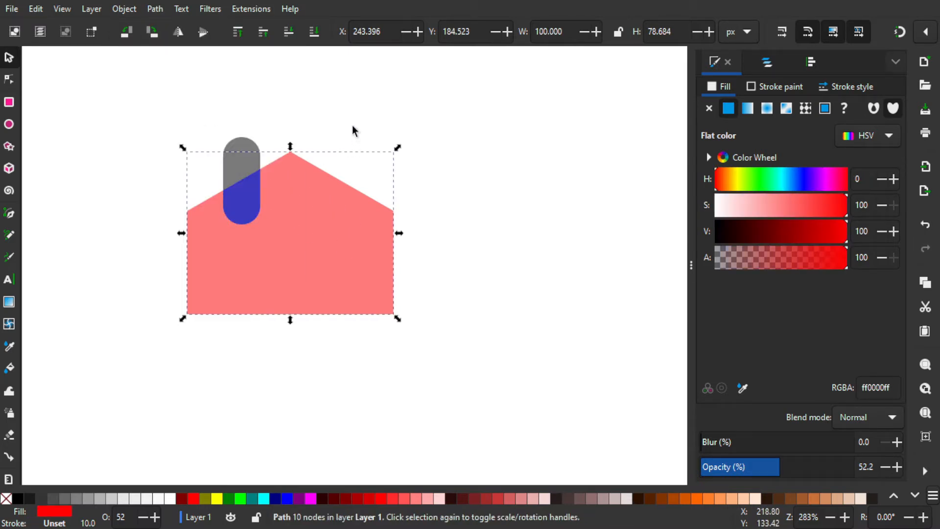
{"action": "key", "text": "Escape"}
Subtract the blue overlap piece from the rounded bar with the Difference operation, and deselect the result
{"action": "left_click", "coordinate": [241, 206]}
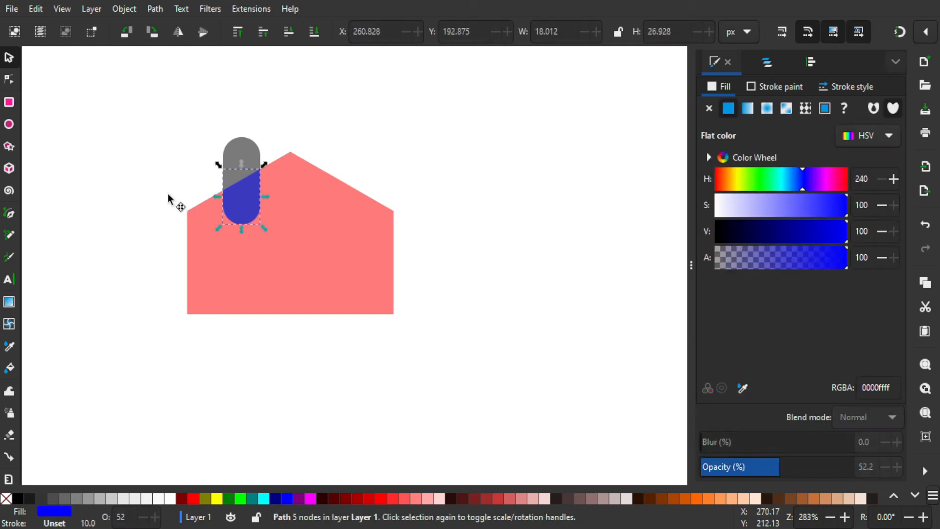
{"action": "key", "text": "ctrl+z"}
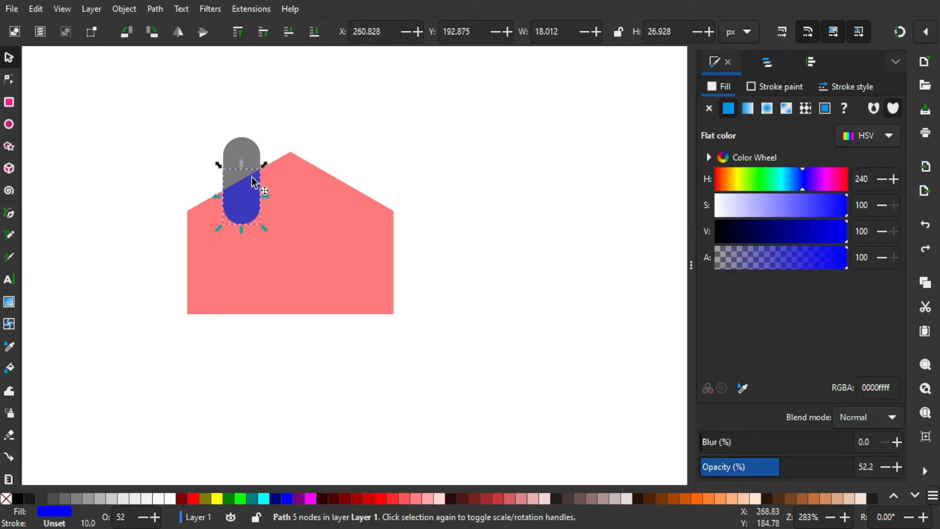
{"action": "left_click", "coordinate": [238, 153], "text": "shift"}
{"action": "left_click", "coordinate": [156, 9]}
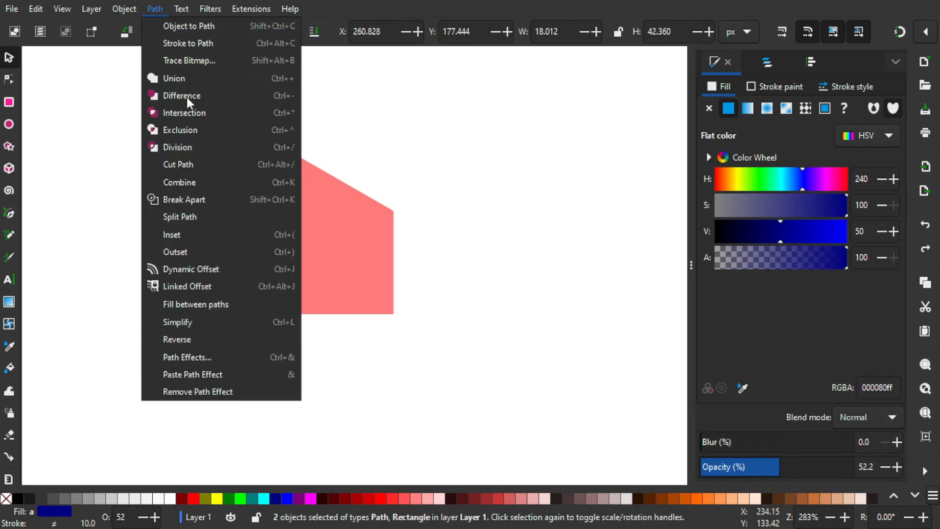
{"action": "left_click", "coordinate": [187, 96]}
{"action": "left_click", "coordinate": [328, 141]}
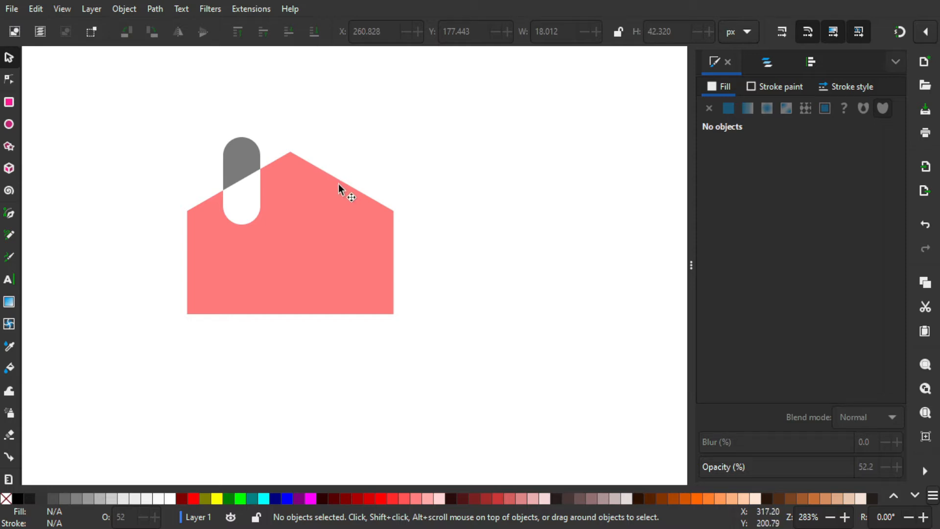
Add the Corners (Fillet/Chamfer) path effect to the red house shape
{"action": "left_click_drag", "start_coordinate": [338, 183], "coordinate": [352, 196]}
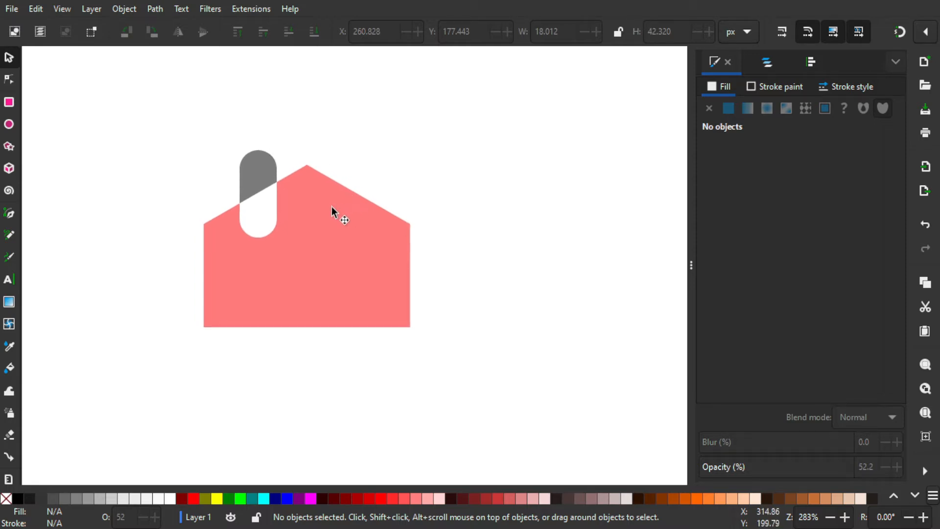
{"action": "left_click", "coordinate": [331, 206]}
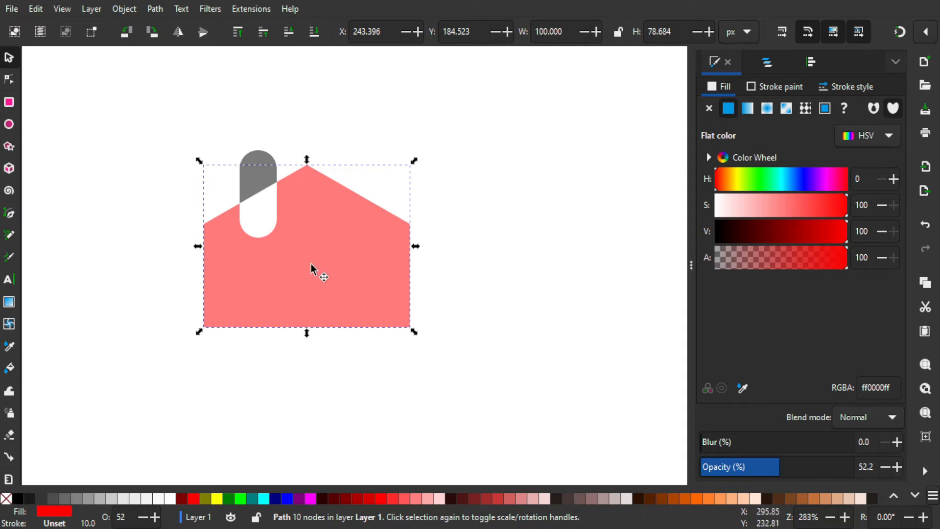
{"action": "left_click", "coordinate": [157, 9]}
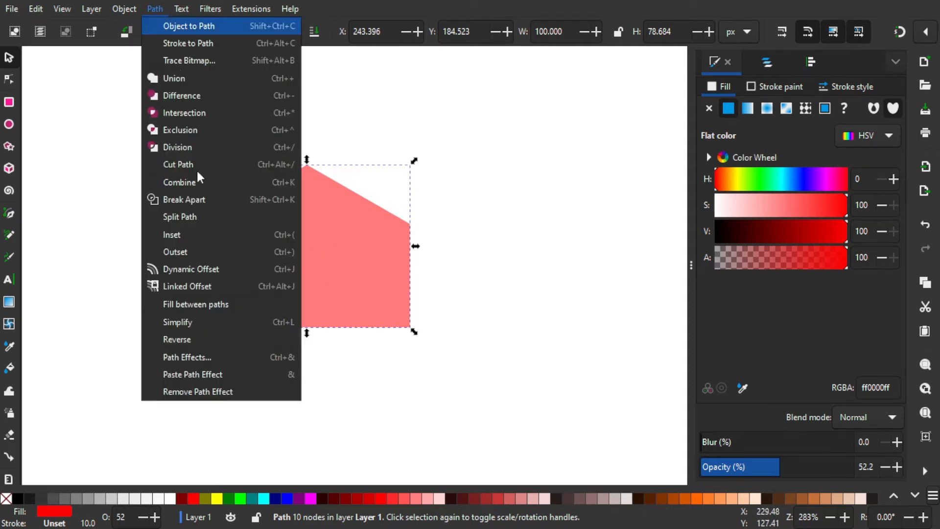
{"action": "left_click", "coordinate": [196, 360]}
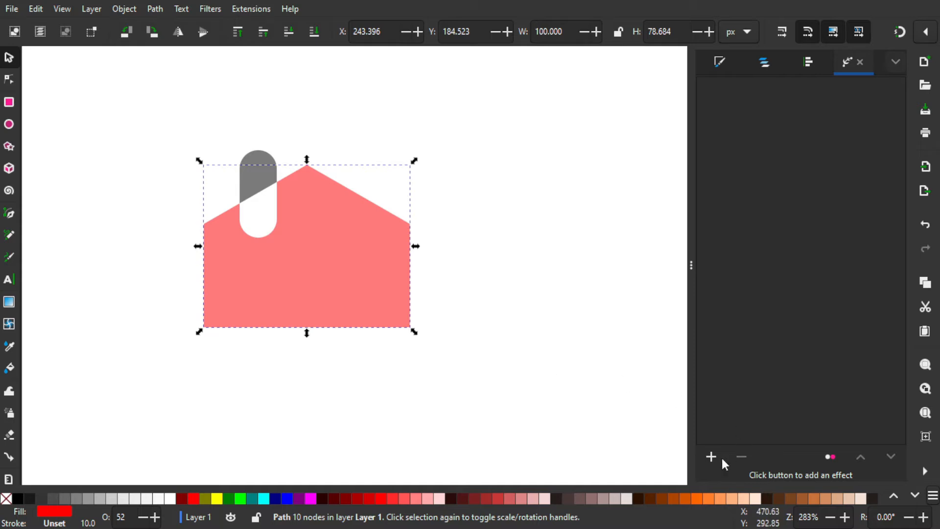
{"action": "left_click", "coordinate": [710, 457]}
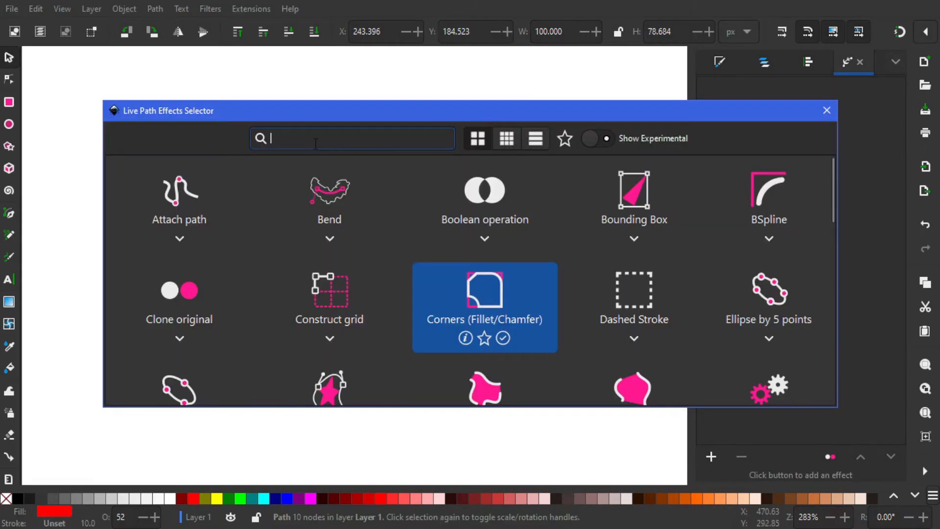
{"action": "type", "text": "corner"}
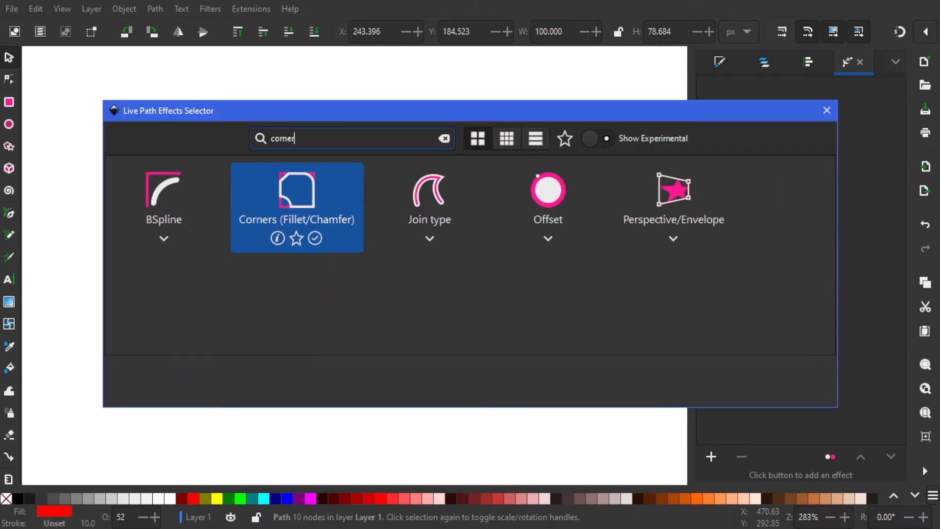
{"action": "left_click", "coordinate": [290, 216]}
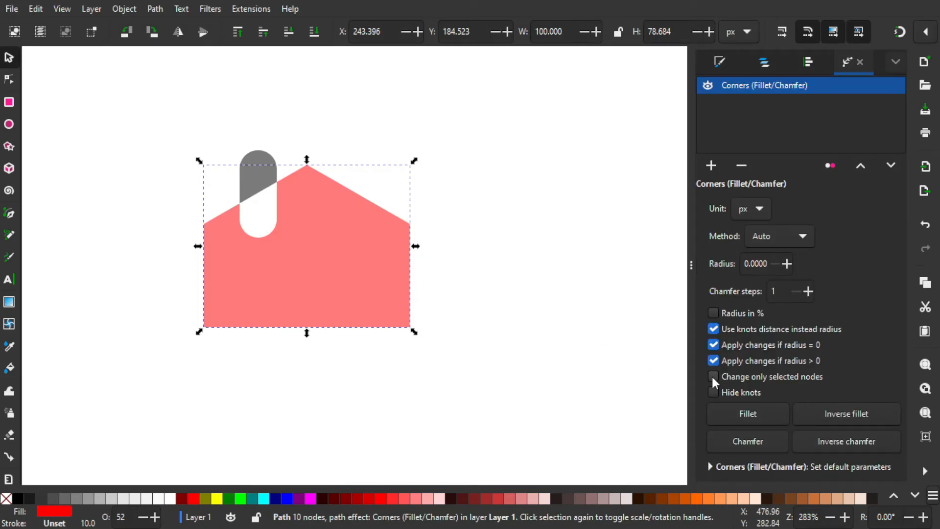
Restrict the corner effect to selected nodes and round the house's five outer corners with a radius of 1.25 px, leaving the notch nodes unselected
{"action": "left_click", "coordinate": [713, 377]}
{"action": "left_click", "coordinate": [8, 82]}
{"action": "left_click_drag", "start_coordinate": [185, 216], "coordinate": [216, 247]}
{"action": "left_click_drag", "start_coordinate": [178, 315], "coordinate": [220, 342], "text": "shift"}
{"action": "left_click_drag", "start_coordinate": [452, 361], "coordinate": [380, 286], "text": "shift"}
{"action": "left_click_drag", "start_coordinate": [453, 257], "coordinate": [411, 217], "text": "shift"}
{"action": "left_click_drag", "start_coordinate": [360, 138], "coordinate": [297, 184], "text": "shift"}
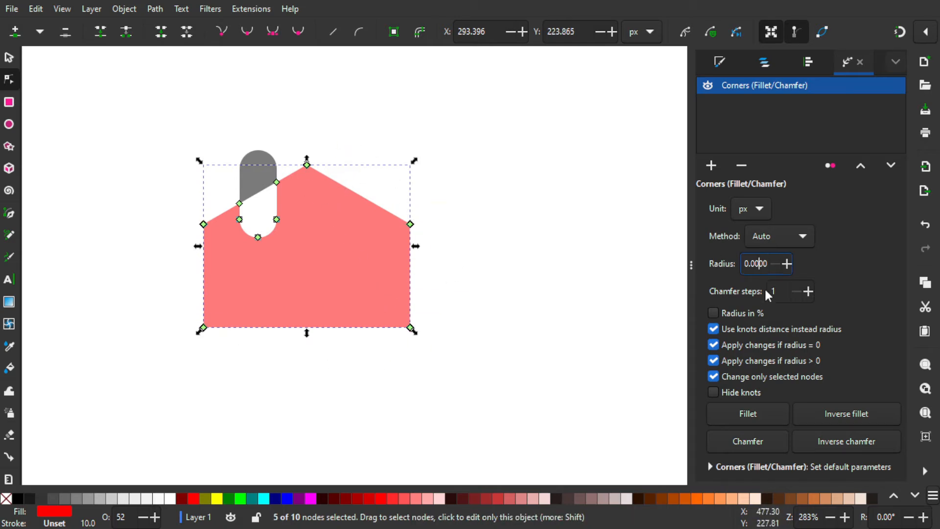
{"action": "type", "text": "1.25"}
{"action": "key", "text": "Return"}
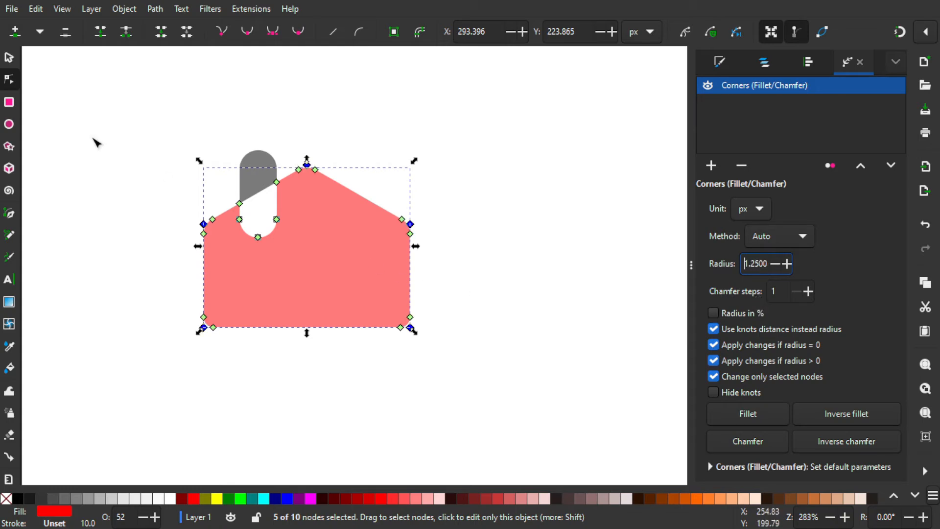
{"action": "left_click", "coordinate": [8, 58]}
{"action": "left_click", "coordinate": [376, 177]}
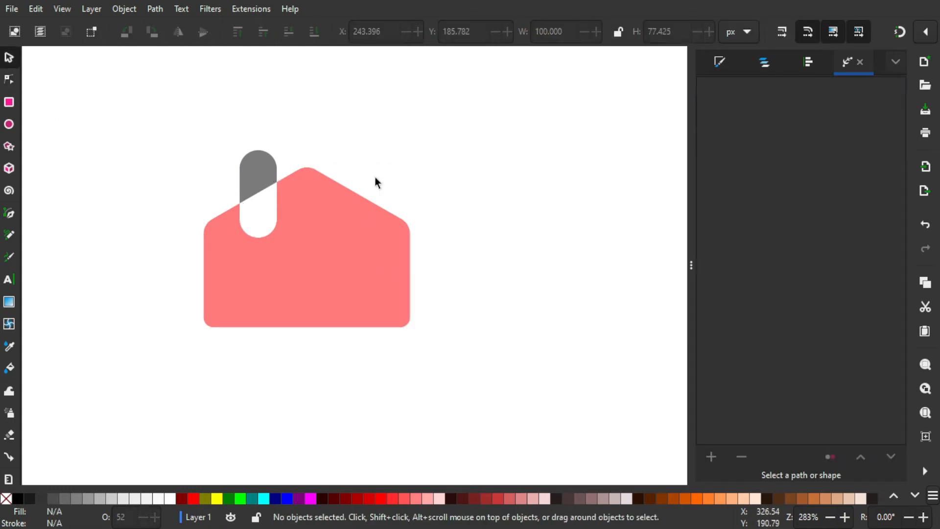
Convert the house with its corner effect to a plain path and deselect it
{"action": "left_click", "coordinate": [357, 244]}
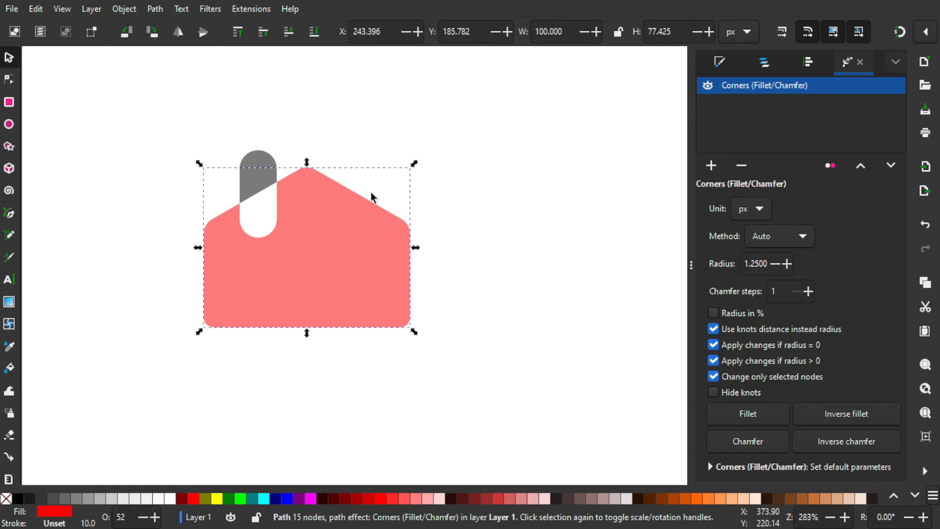
{"action": "left_click", "coordinate": [154, 11]}
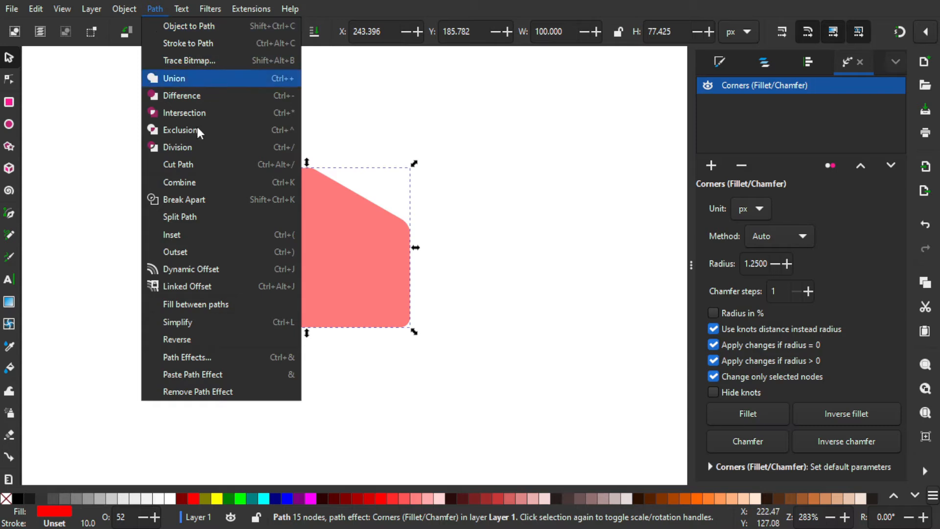
{"action": "left_click", "coordinate": [177, 27]}
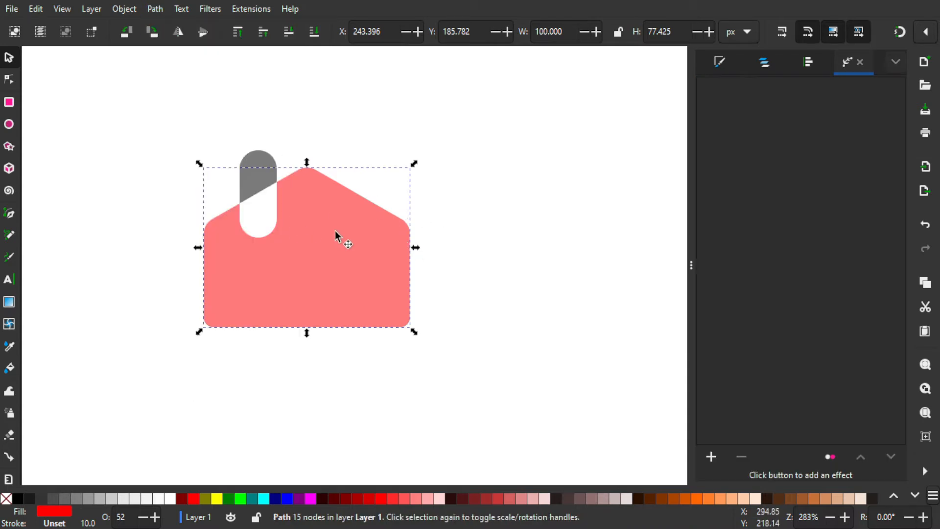
{"action": "key", "text": "Escape"}
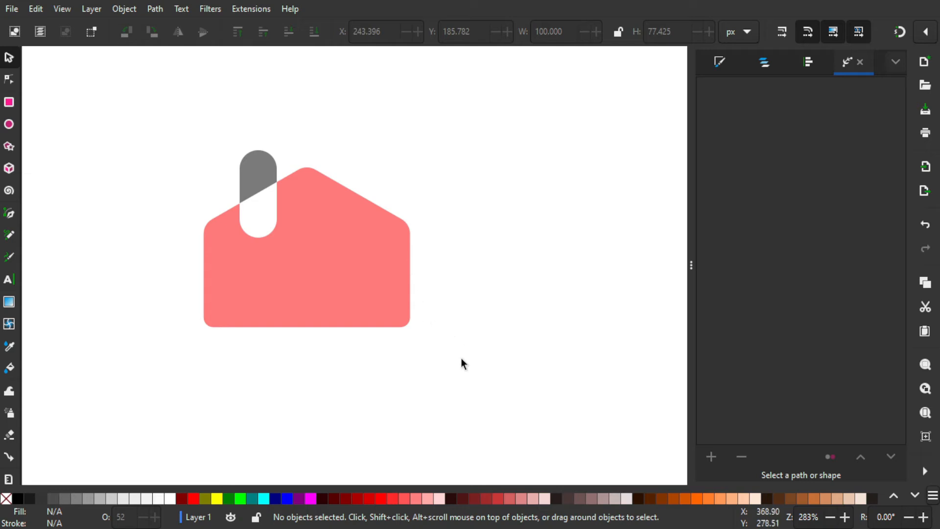
Set the opacity of both the house and the bar to 100% and deselect them
{"action": "left_click_drag", "start_coordinate": [467, 357], "coordinate": [96, 114]}
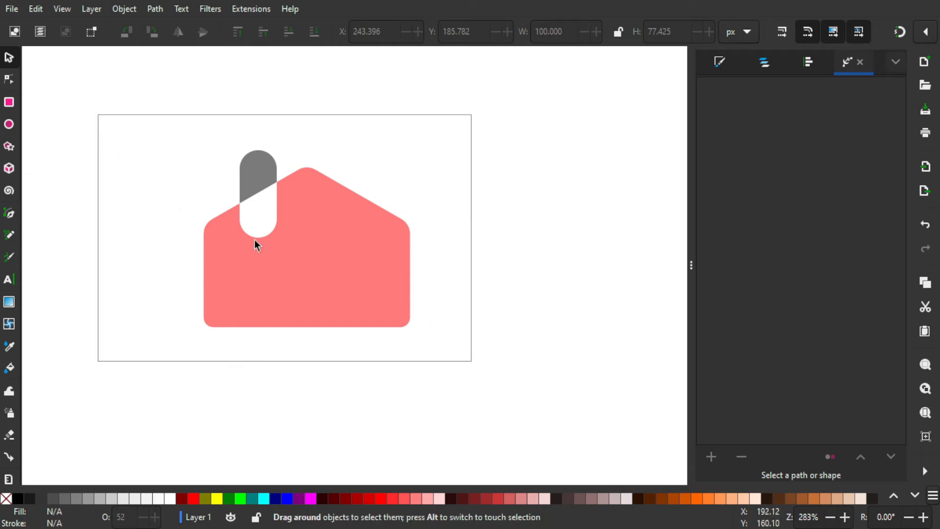
{"action": "left_click", "coordinate": [721, 64]}
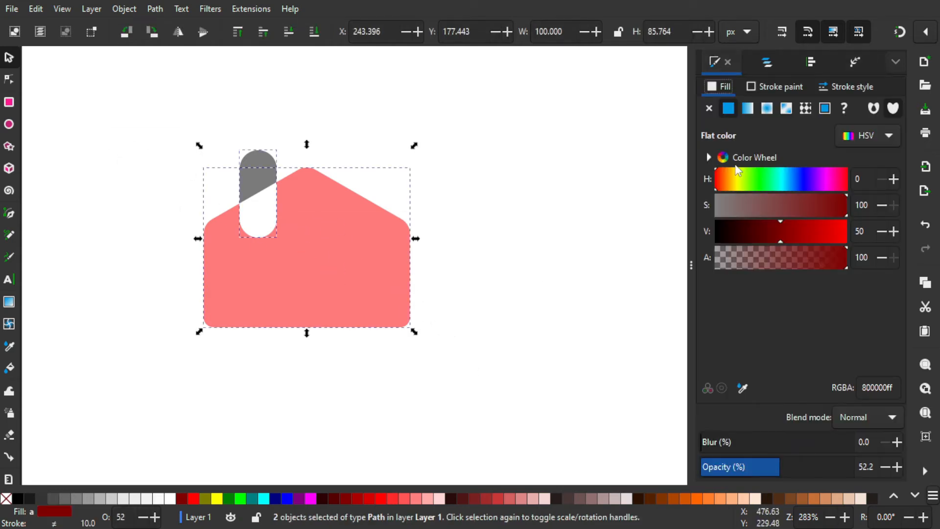
{"action": "left_click", "coordinate": [786, 468]}
{"action": "left_click_drag", "start_coordinate": [786, 467], "coordinate": [852, 468]}
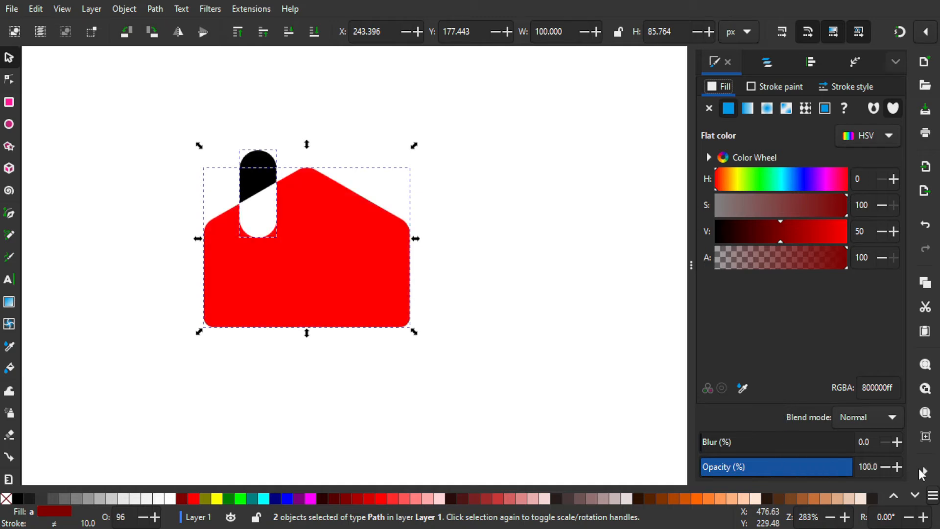
{"action": "left_click", "coordinate": [557, 329]}
Change the house's fill to a bright blue with a hue of 200
{"action": "left_click", "coordinate": [344, 227]}
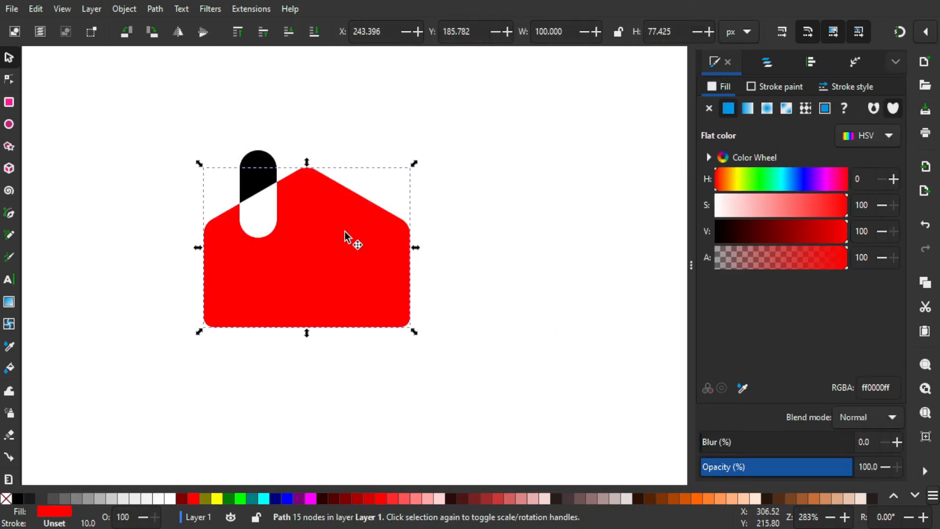
{"action": "left_click_drag", "start_coordinate": [338, 220], "coordinate": [438, 244]}
{"action": "key", "text": "ctrl+z"}
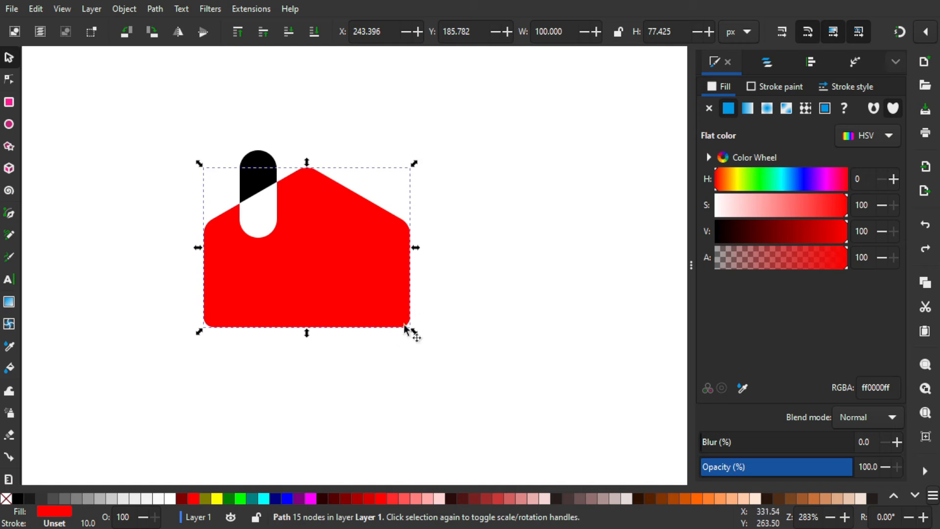
{"action": "left_click", "coordinate": [795, 181]}
{"action": "left_click", "coordinate": [788, 181]}
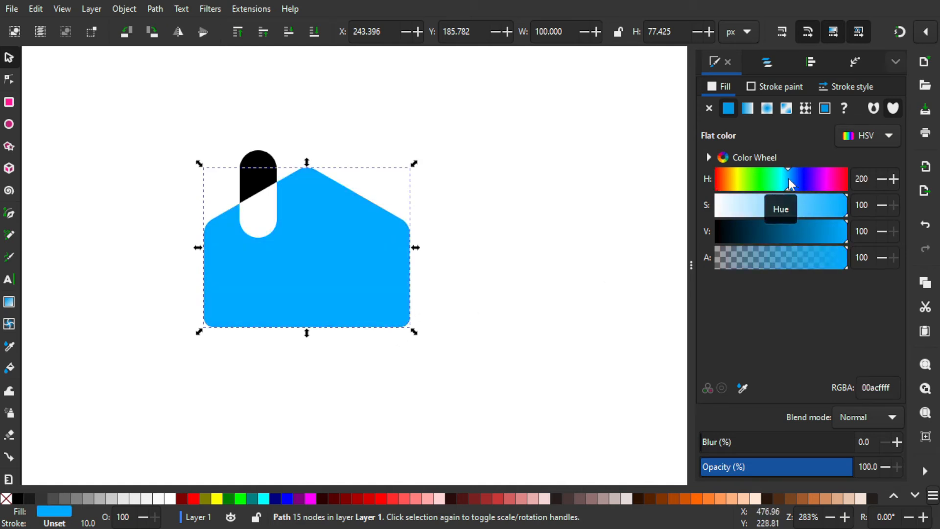
Lower the saturation of the house's fill to a lighter sky blue and deselect the house
{"action": "left_click", "coordinate": [840, 206]}
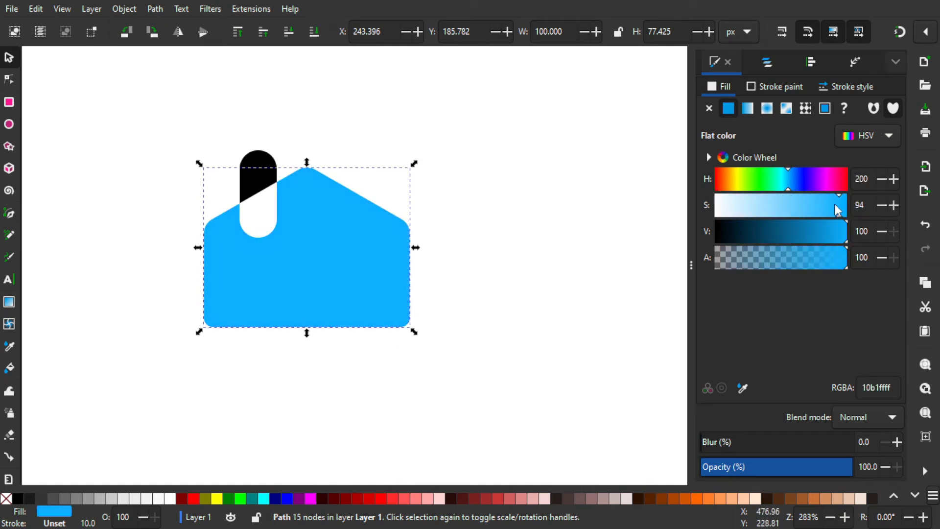
{"action": "left_click_drag", "start_coordinate": [840, 209], "coordinate": [816, 210]}
{"action": "left_click_drag", "start_coordinate": [489, 243], "coordinate": [513, 250]}
{"action": "key", "text": "Escape"}
Delete the stray nodes around the bar's lower rounded end so only its upper piece above the roof remains
{"action": "left_click", "coordinate": [275, 180]}
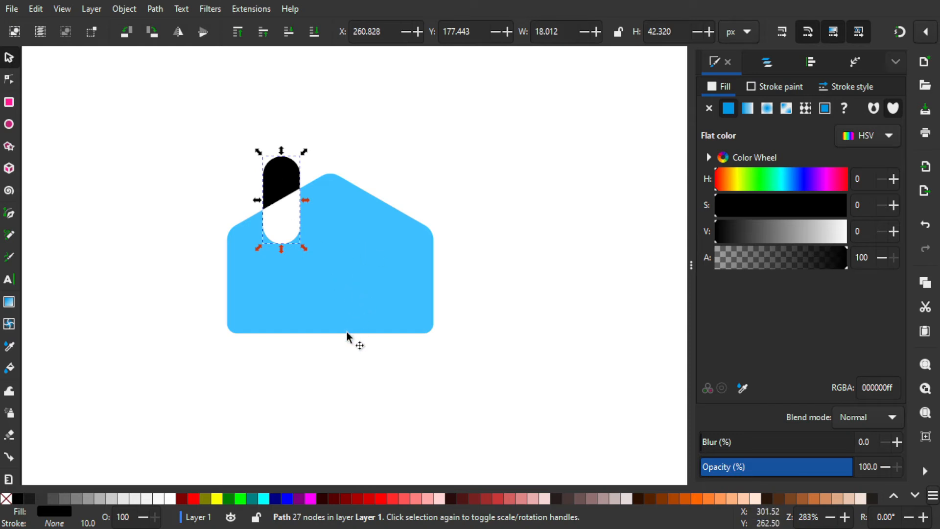
{"action": "left_click_drag", "start_coordinate": [304, 240], "coordinate": [271, 243]}
{"action": "scroll", "coordinate": [270, 243], "scroll_direction": "up", "scroll_amount": 1}
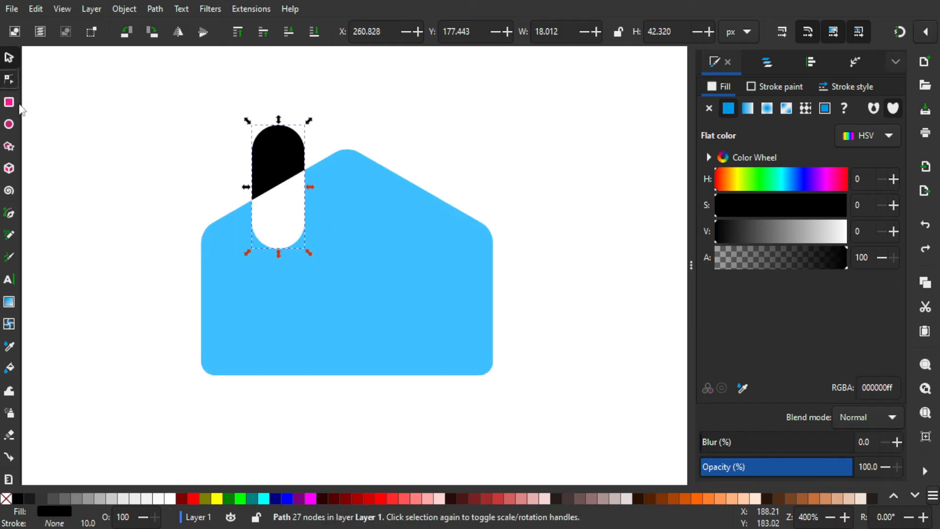
{"action": "left_click", "coordinate": [9, 79]}
{"action": "left_click_drag", "start_coordinate": [333, 264], "coordinate": [260, 233]}
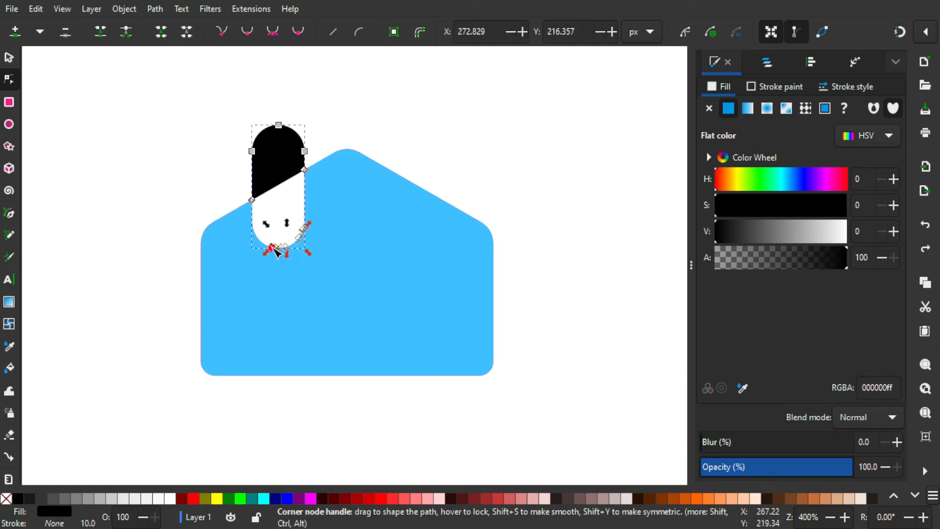
{"action": "left_click", "coordinate": [9, 57]}
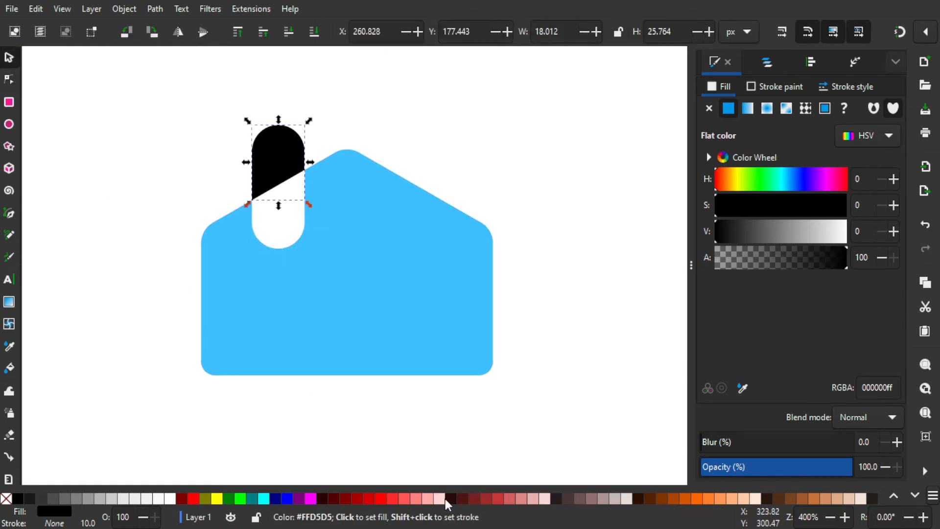
Fill the bar's upper piece with light red, deselect it and save the document
{"action": "left_click", "coordinate": [406, 499]}
{"action": "key", "text": "Escape"}
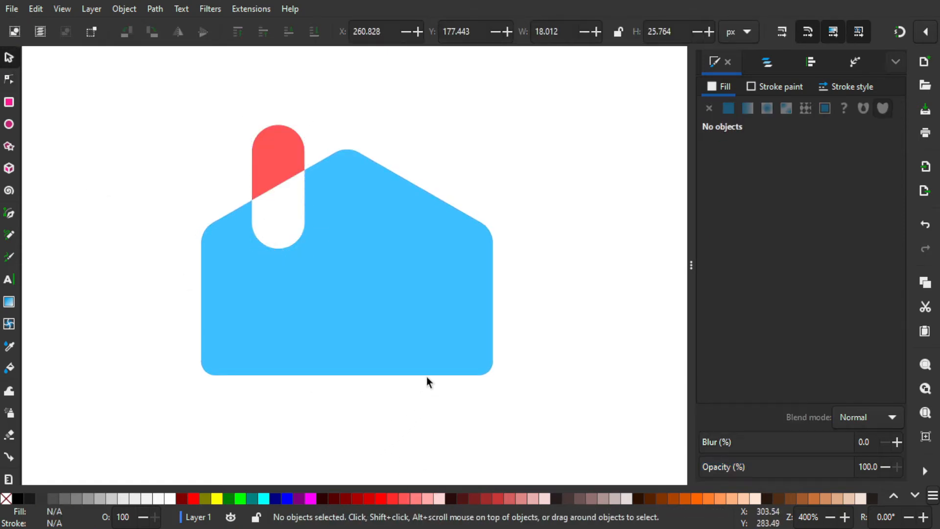
{"action": "mouse_move", "coordinate": [428, 380]}
{"action": "left_mouse_down"}
{"action": "mouse_move", "coordinate": [405, 346]}
{"action": "mouse_move", "coordinate": [430, 351]}
{"action": "left_mouse_up"}
{"action": "key", "text": "ctrl+s"}
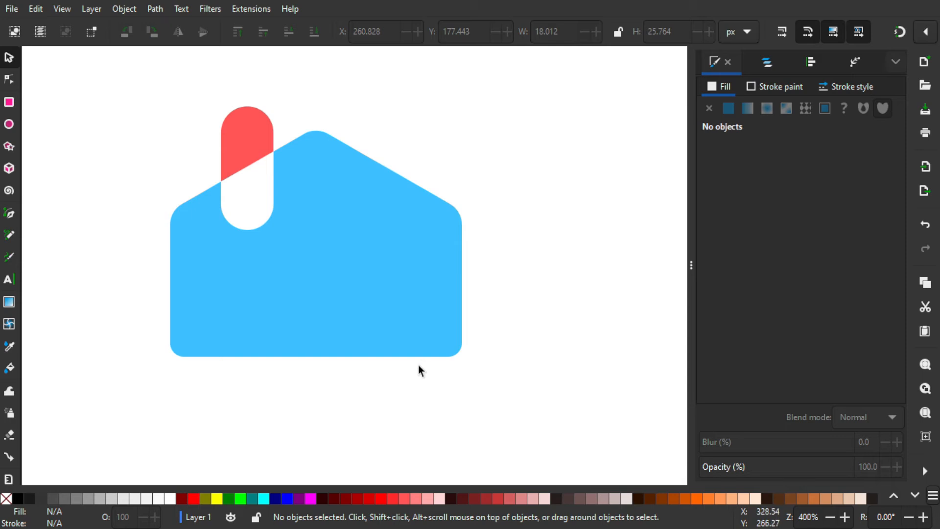
{"action": "left_click_drag", "start_coordinate": [419, 365], "coordinate": [436, 318]}
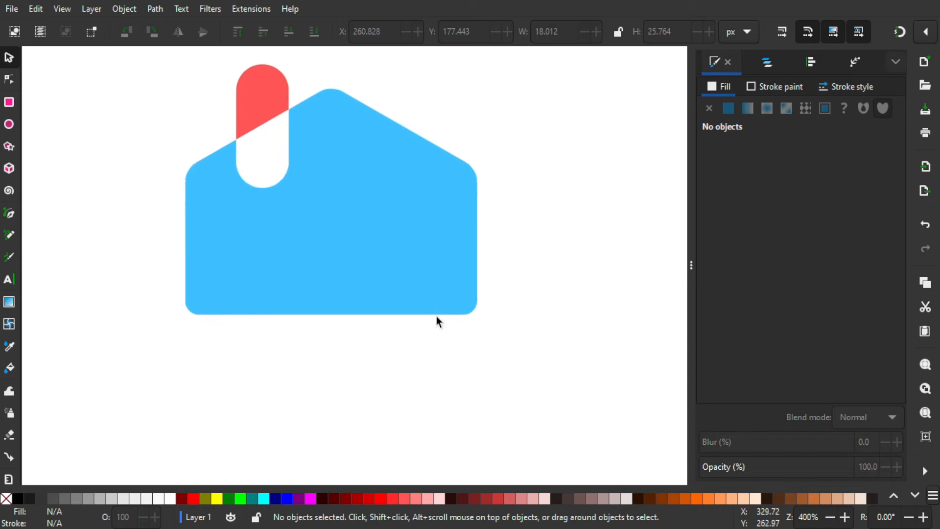
Add text below the house reading "pharmacy" on one line and "house" on the next
{"action": "left_click", "coordinate": [10, 283]}
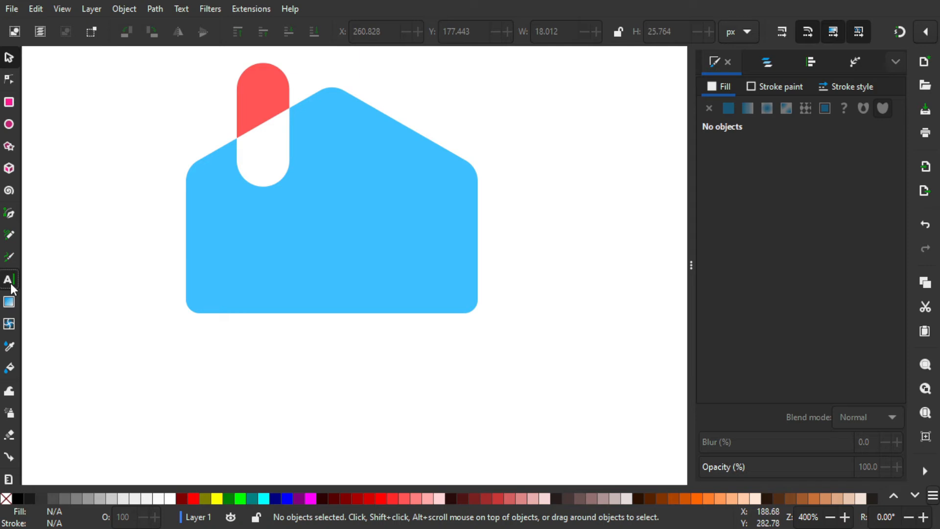
{"action": "left_click", "coordinate": [246, 372]}
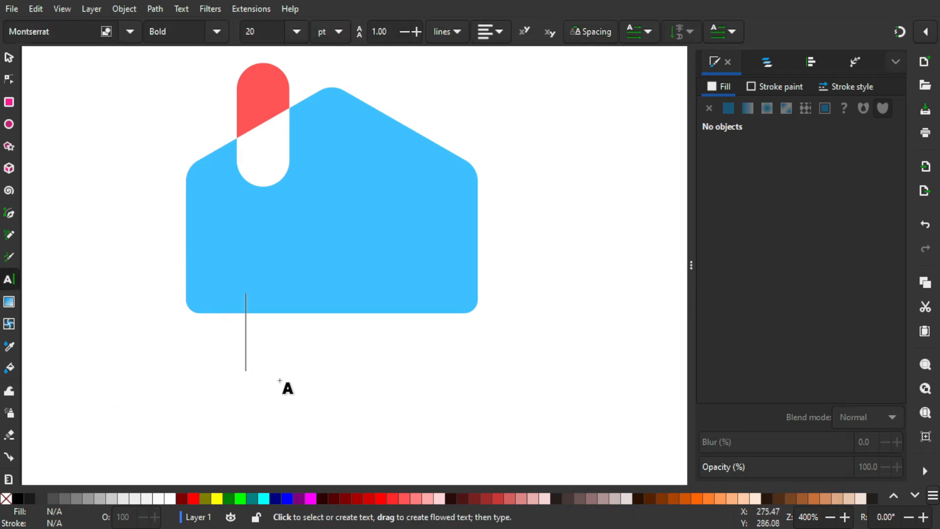
{"action": "type", "text": "pham"}
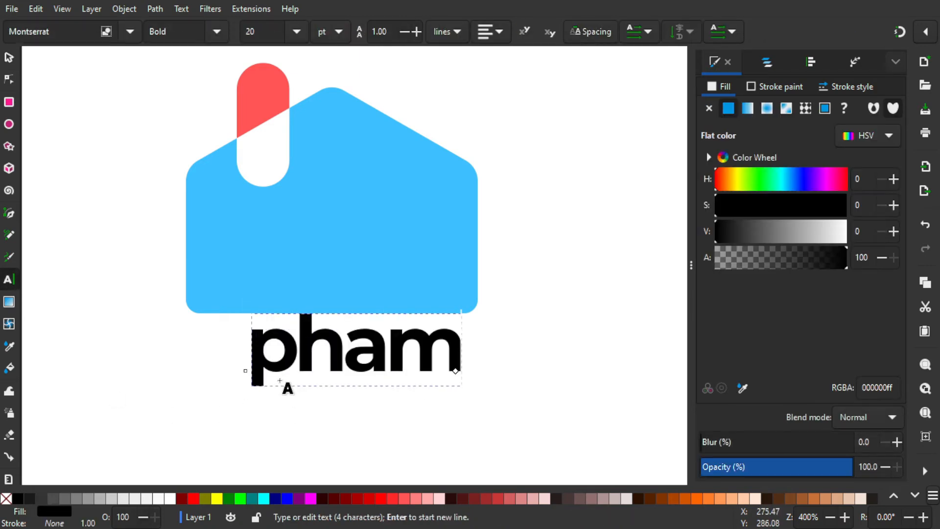
{"action": "key", "text": "BackSpace"}
{"action": "type", "text": "rmacy"}
{"action": "key", "text": "Return"}
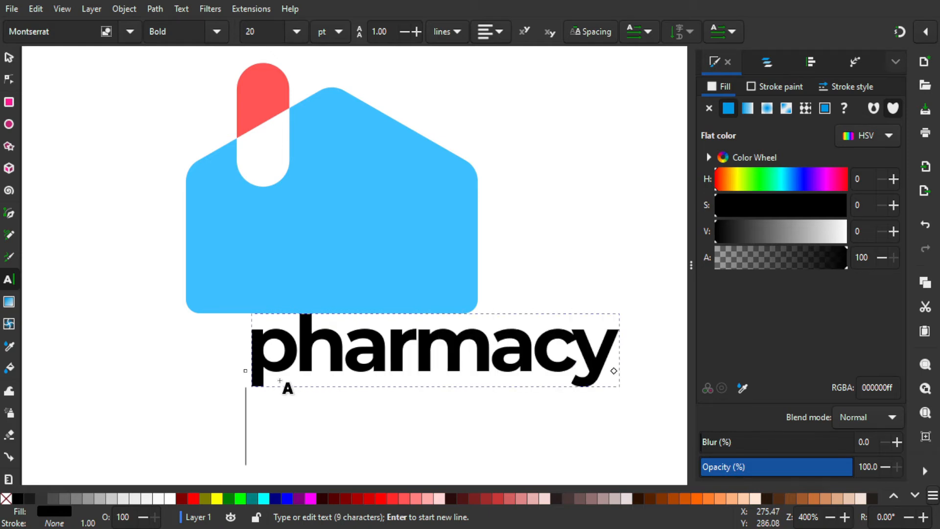
{"action": "type", "text": "house"}
Set the letter spacing of the whole text to 0 and centre-align its two lines
{"action": "key", "text": "ctrl+a"}
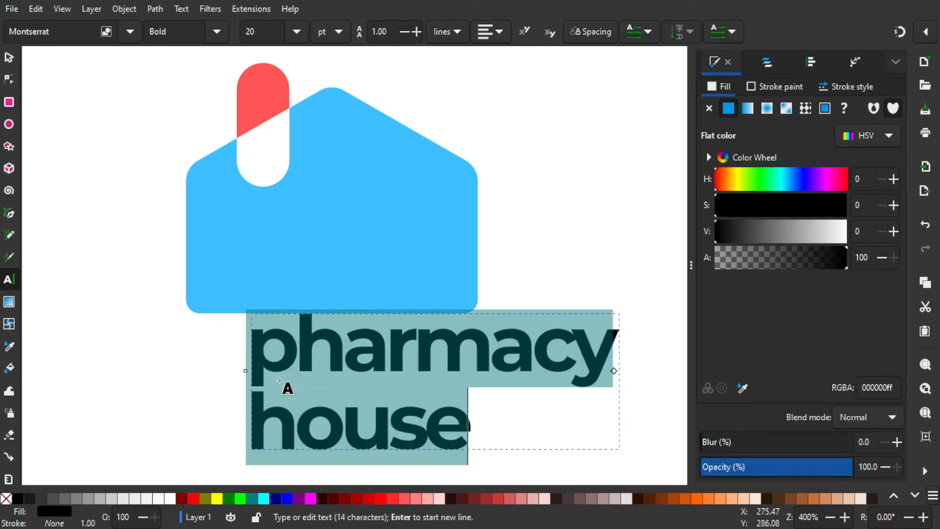
{"action": "left_click", "coordinate": [613, 34]}
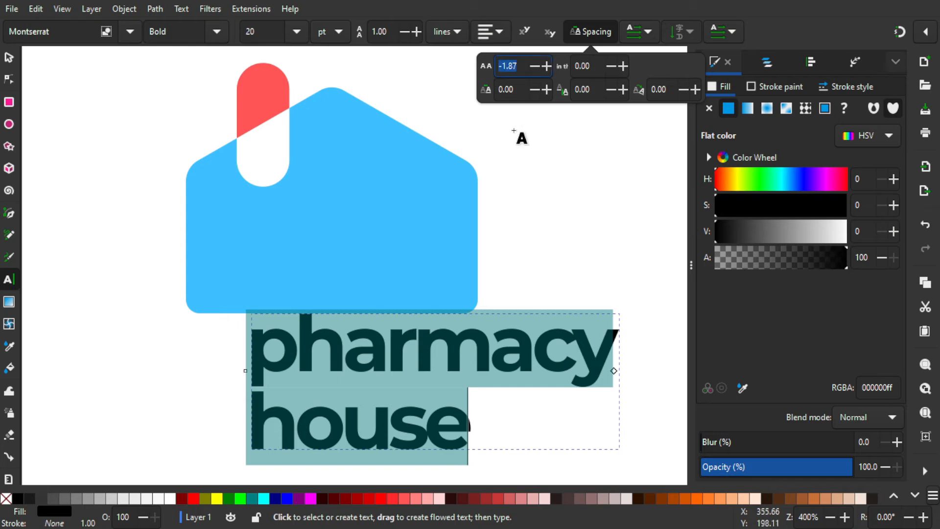
{"action": "type", "text": "0"}
{"action": "key", "text": "Return"}
{"action": "left_click", "coordinate": [490, 33]}
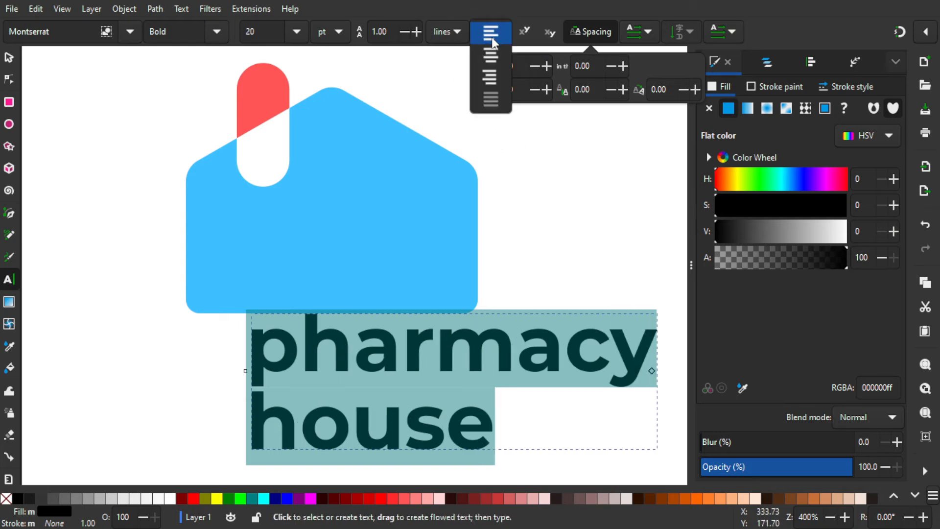
{"action": "left_click", "coordinate": [491, 57]}
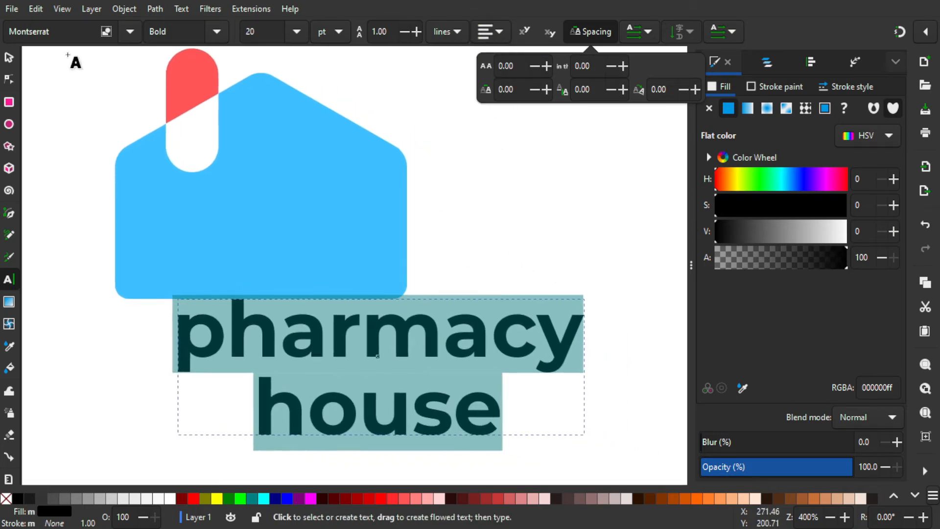
Set the font of the whole text to Nunito with the Heavy style
{"action": "left_click", "coordinate": [30, 32]}
{"action": "type", "text": "nun"}
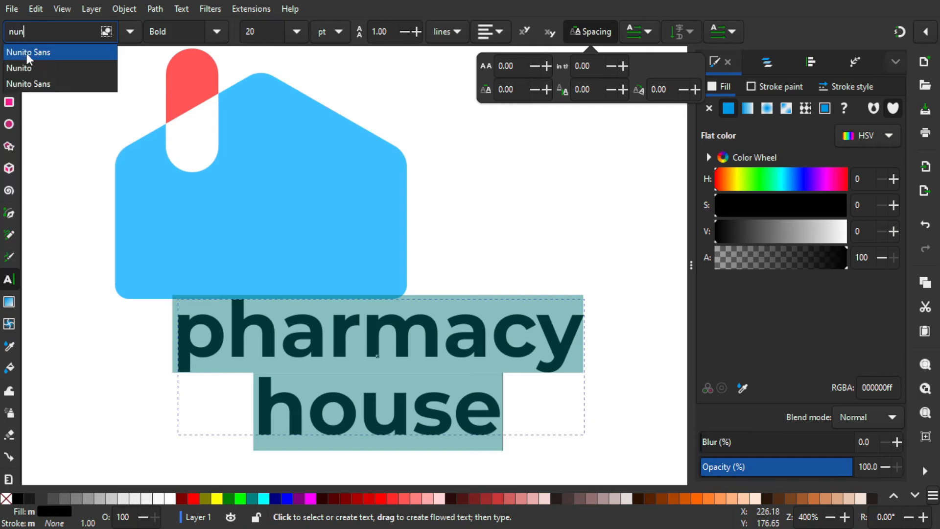
{"action": "left_click", "coordinate": [27, 68]}
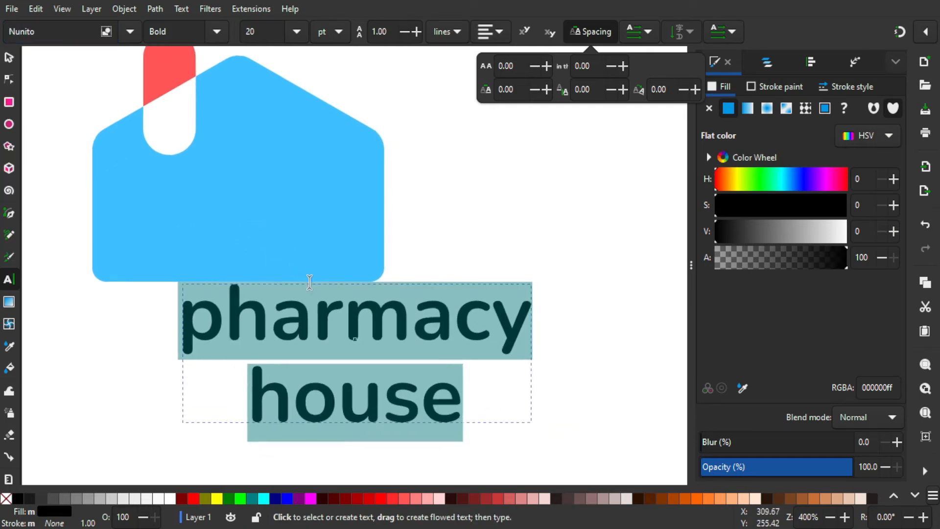
{"action": "left_click", "coordinate": [399, 314]}
{"action": "scroll", "coordinate": [505, 311], "scroll_direction": "up", "scroll_amount": 2}
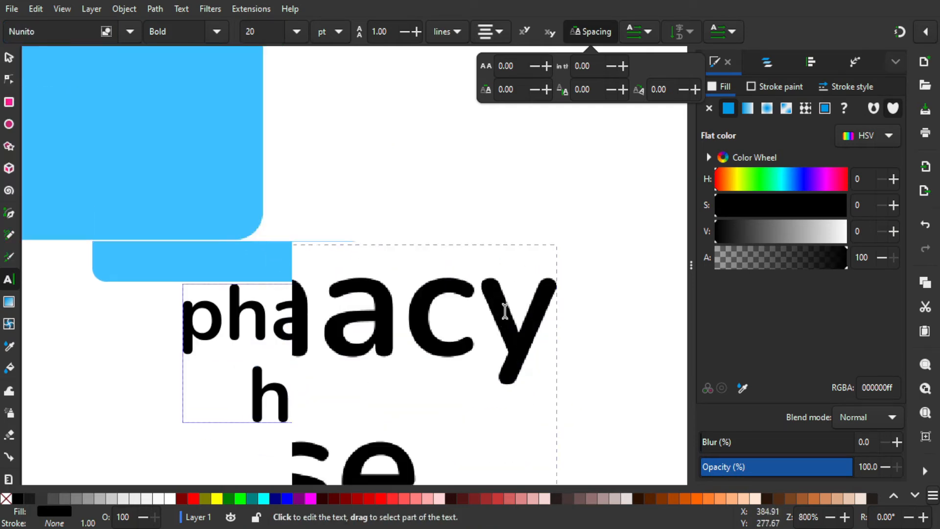
{"action": "scroll", "coordinate": [458, 294], "scroll_direction": "down", "scroll_amount": 2}
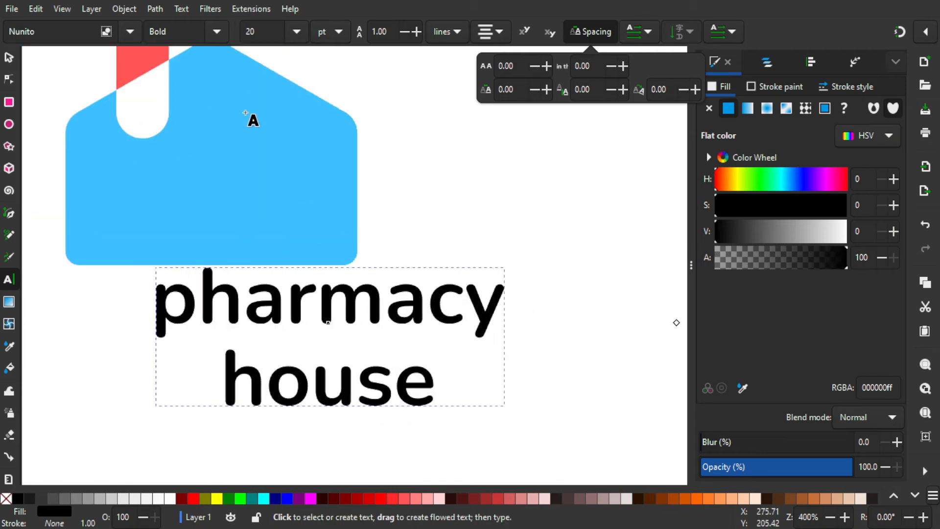
{"action": "left_click_drag", "start_coordinate": [280, 220], "coordinate": [263, 227]}
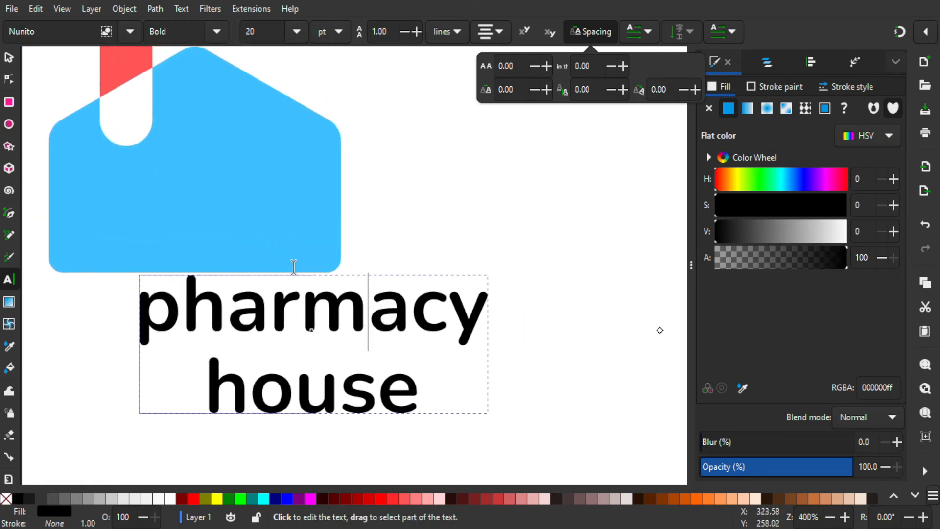
{"action": "key", "text": "ctrl+a"}
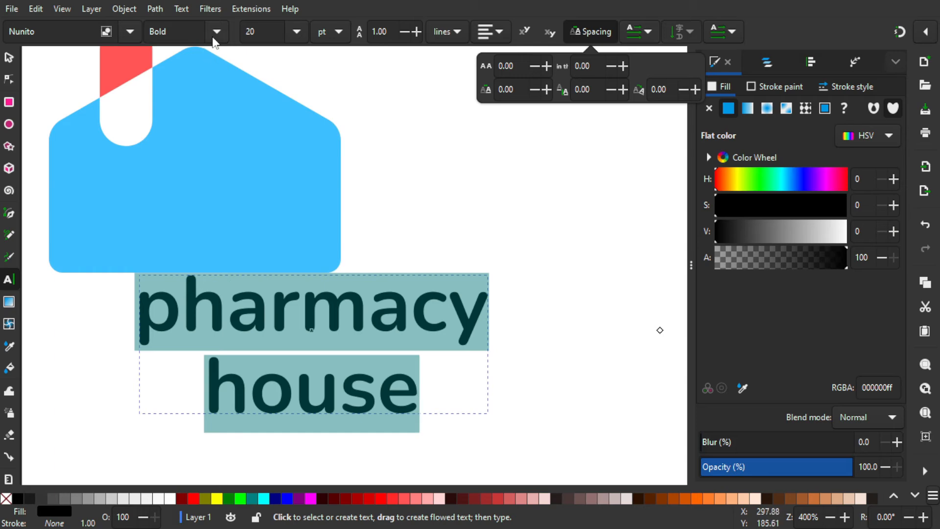
{"action": "left_click", "coordinate": [216, 33]}
{"action": "left_click", "coordinate": [185, 342]}
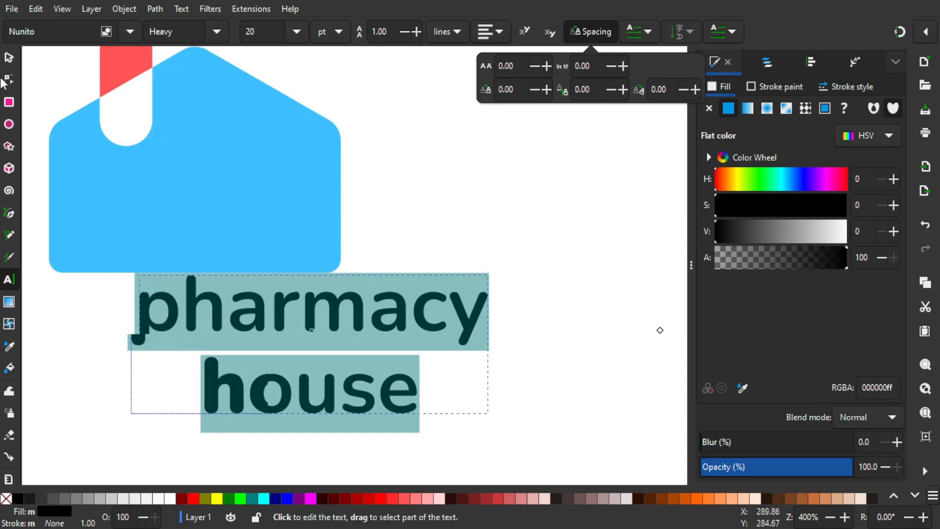
Move the text block below the house with a small gap and centre it horizontally under the shape
{"action": "left_click", "coordinate": [8, 57]}
{"action": "mouse_move", "coordinate": [302, 304]}
{"action": "left_mouse_down"}
{"action": "mouse_move", "coordinate": [287, 346]}
{"action": "mouse_move", "coordinate": [163, 342]}
{"action": "mouse_move", "coordinate": [316, 311]}
{"action": "left_mouse_up"}
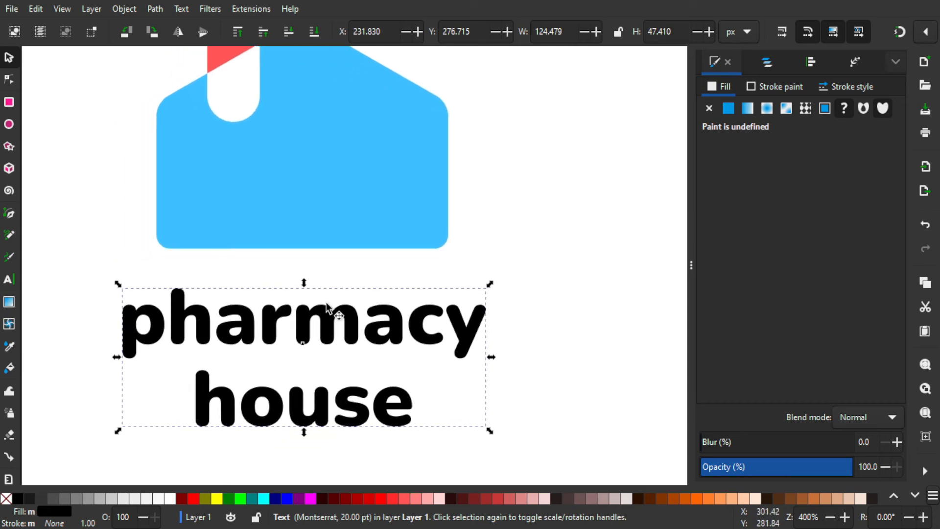
{"action": "scroll", "coordinate": [330, 271], "scroll_direction": "down", "scroll_amount": 1}
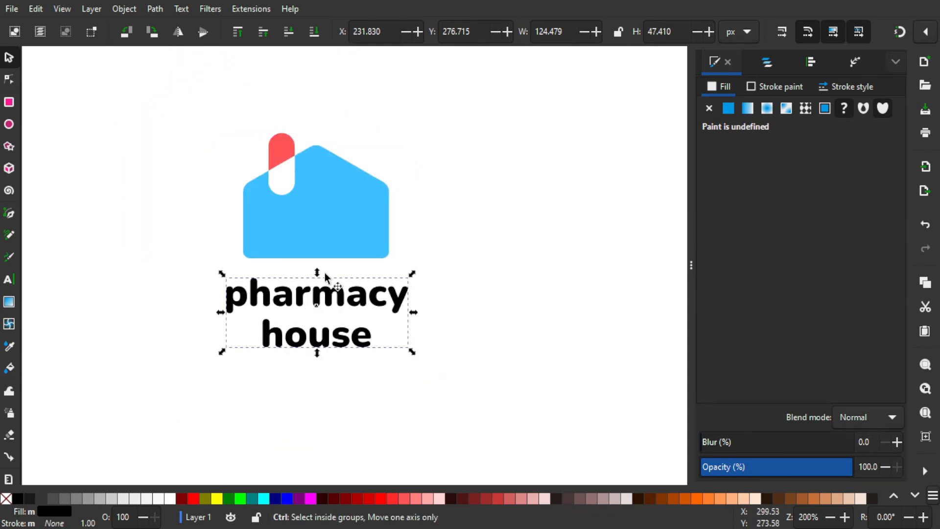
{"action": "left_click_drag", "start_coordinate": [340, 301], "coordinate": [335, 299]}
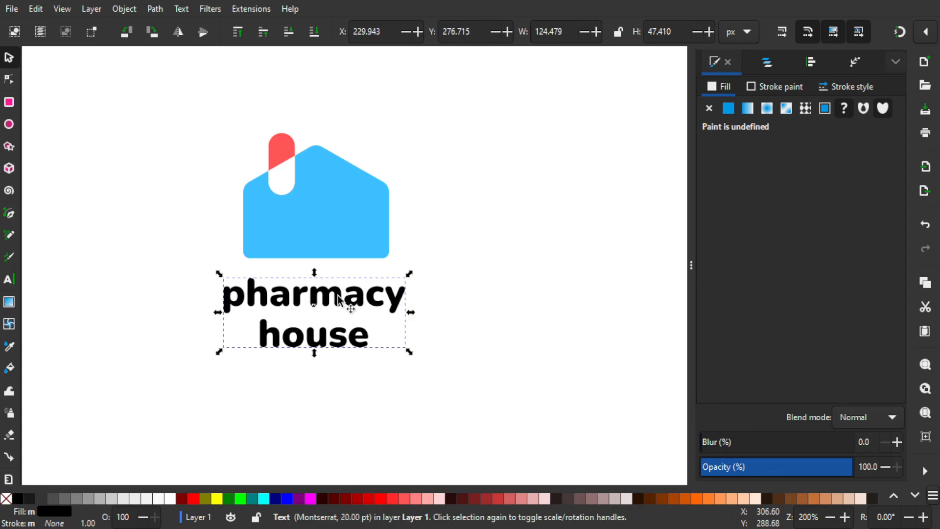
Convert the text to paths and ungroup it into separate letters
{"action": "left_click", "coordinate": [155, 8]}
{"action": "left_click", "coordinate": [169, 25]}
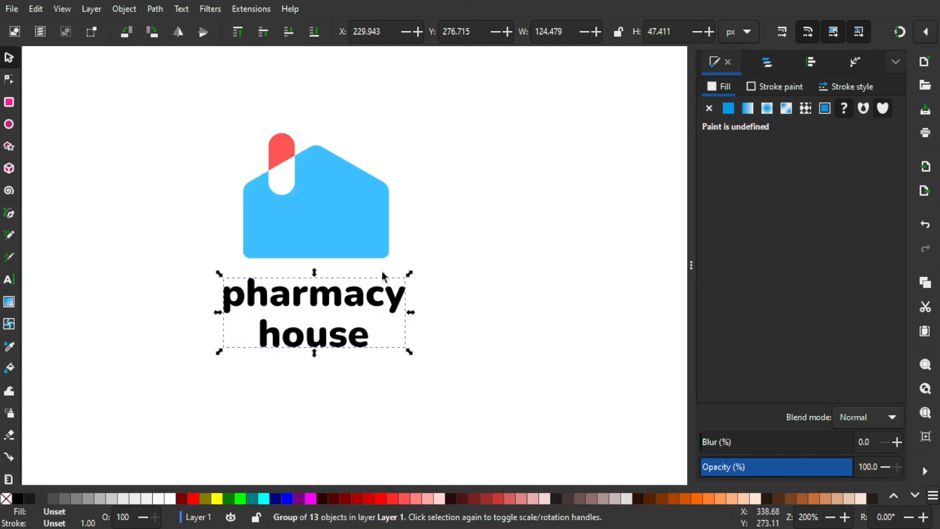
{"action": "key", "text": "ctrl"}
{"action": "key", "text": "ctrl+shift+g"}
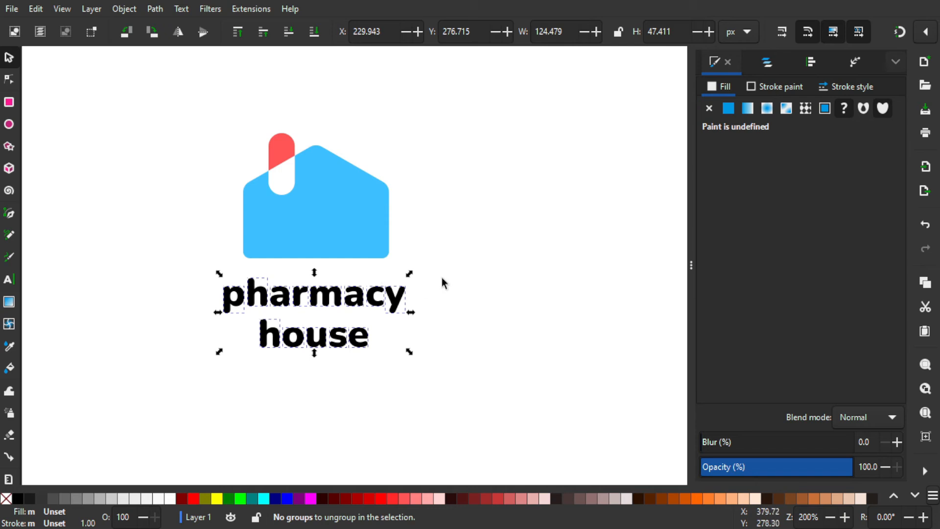
Try moving the letter y of "pharmacy" on its own, undo the move and deselect it
{"action": "left_click", "coordinate": [438, 282]}
{"action": "left_click", "coordinate": [393, 297]}
{"action": "left_click_drag", "start_coordinate": [392, 295], "coordinate": [409, 313]}
{"action": "key", "text": "ctrl+z"}
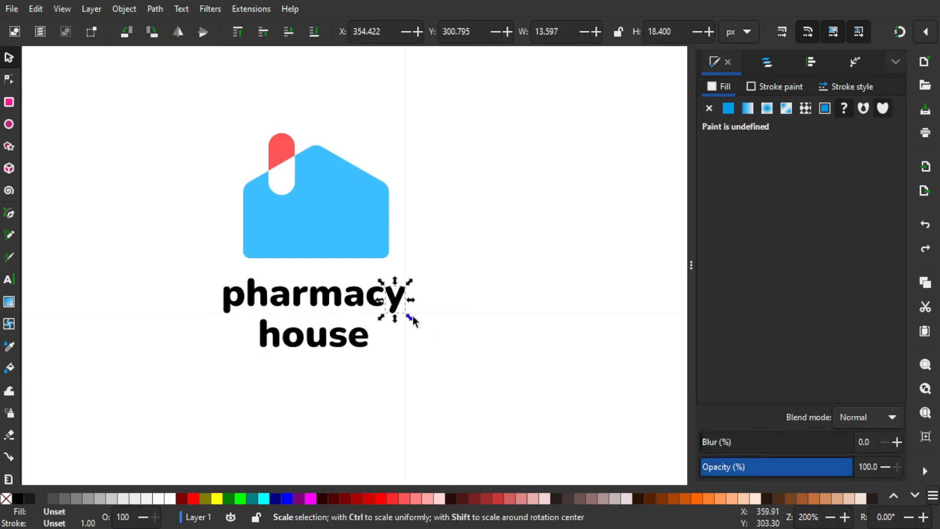
{"action": "left_click", "coordinate": [433, 331]}
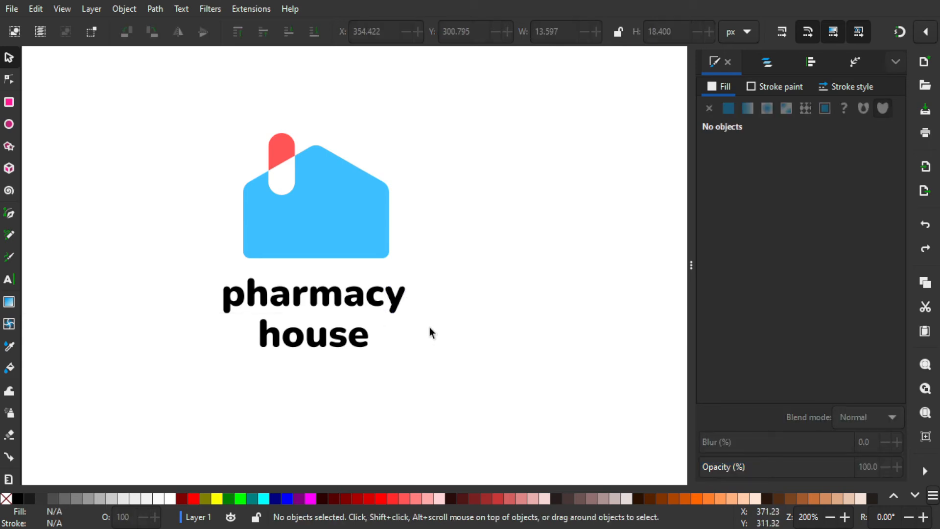
Unite all the letters of "pharmacy" into a single path
{"action": "left_click_drag", "start_coordinate": [449, 327], "coordinate": [195, 269]}
{"action": "left_click", "coordinate": [157, 9]}
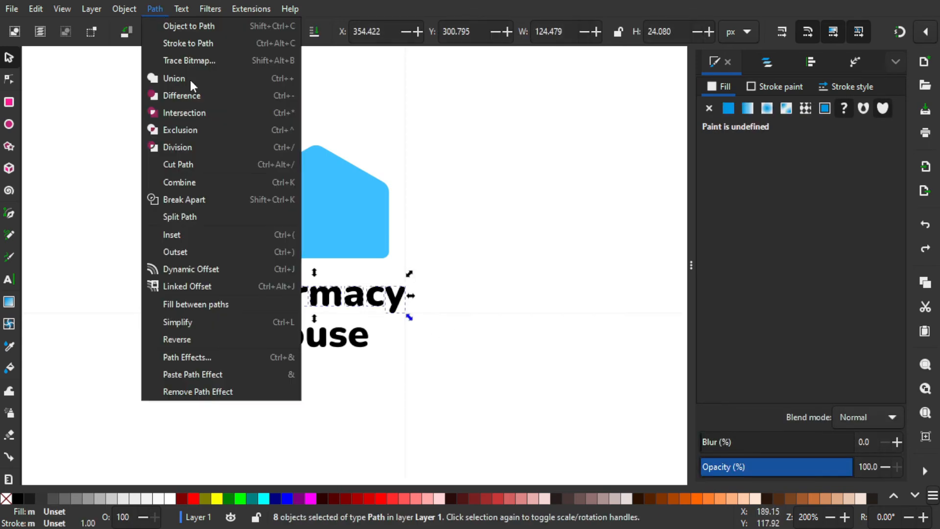
{"action": "left_click", "coordinate": [186, 82]}
Unite the letters of "house" into a single path and check both words by selecting each in turn
{"action": "left_click_drag", "start_coordinate": [428, 374], "coordinate": [318, 331]}
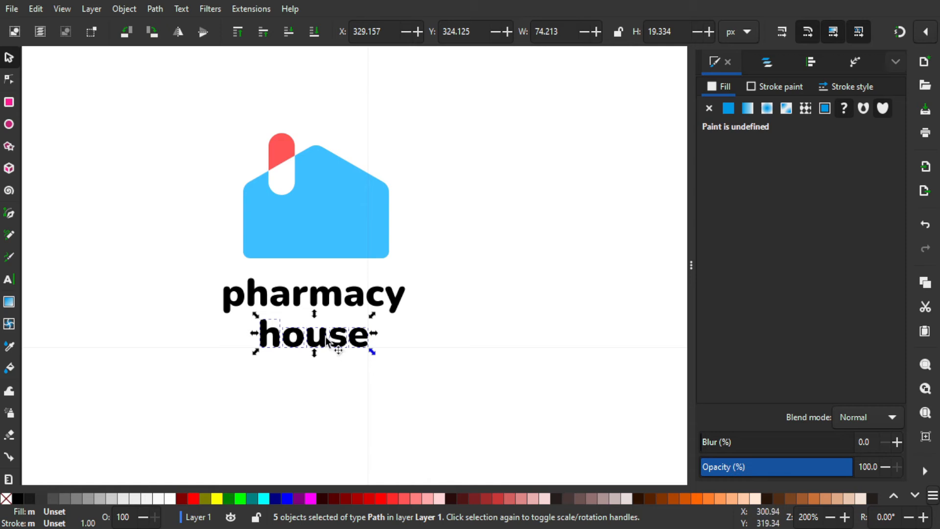
{"action": "left_click", "coordinate": [156, 9]}
{"action": "left_click", "coordinate": [189, 81]}
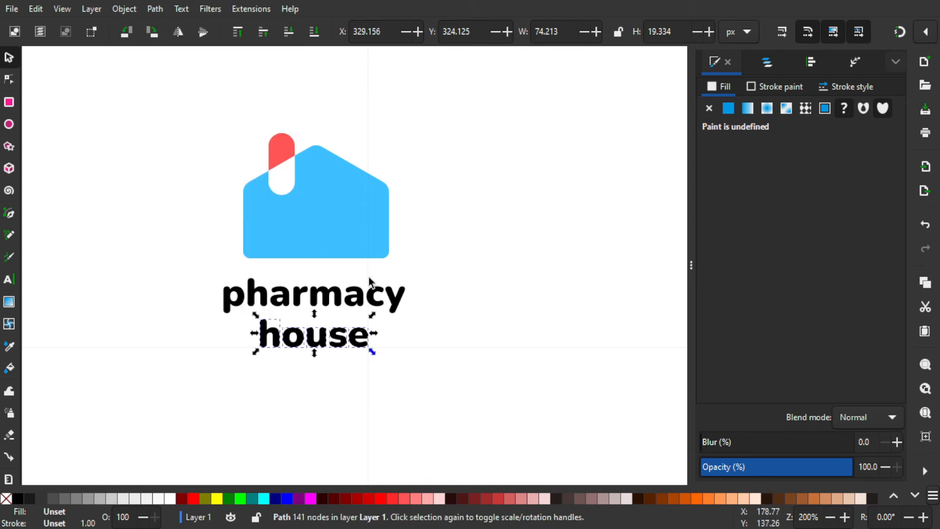
{"action": "left_click", "coordinate": [361, 297]}
{"action": "left_click", "coordinate": [363, 338]}
{"action": "left_click", "coordinate": [359, 296]}
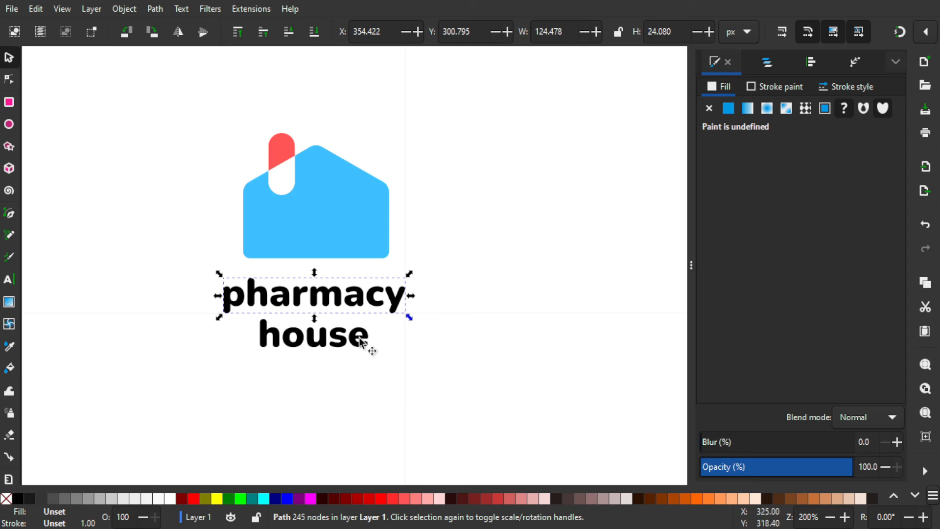
{"action": "left_click", "coordinate": [350, 341]}
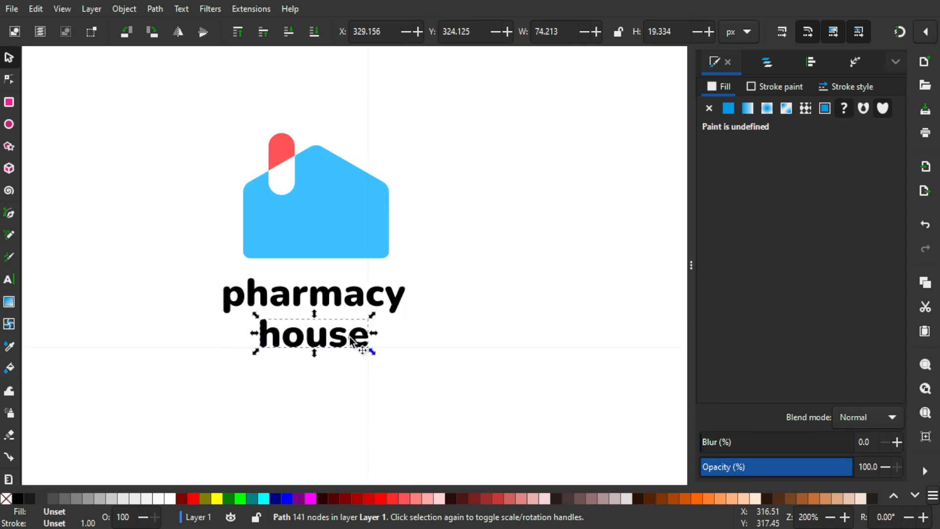
Align the top edge of the word "house" to the bottom edge of "pharmacy", using the last selected object as anchor
{"action": "left_click", "coordinate": [366, 348]}
{"action": "left_click", "coordinate": [358, 345]}
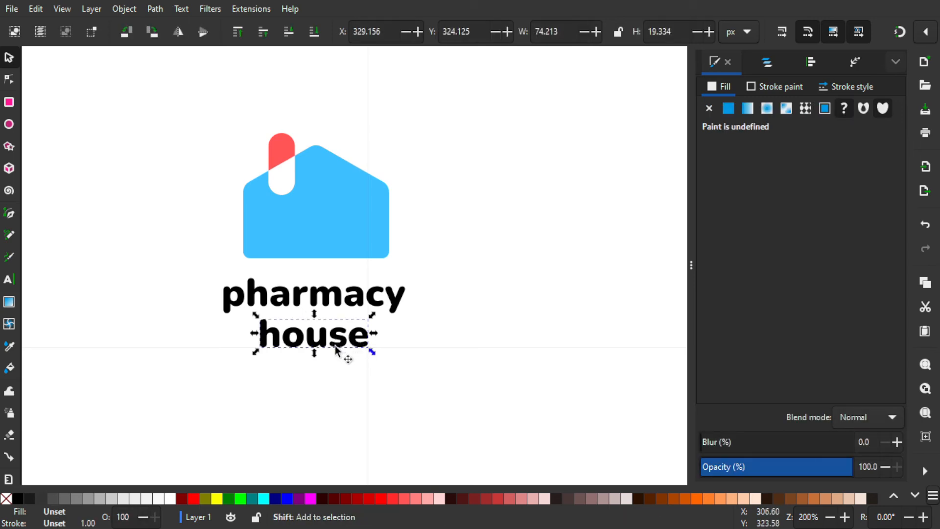
{"action": "left_click", "coordinate": [397, 313], "text": "shift"}
{"action": "left_click", "coordinate": [812, 62]}
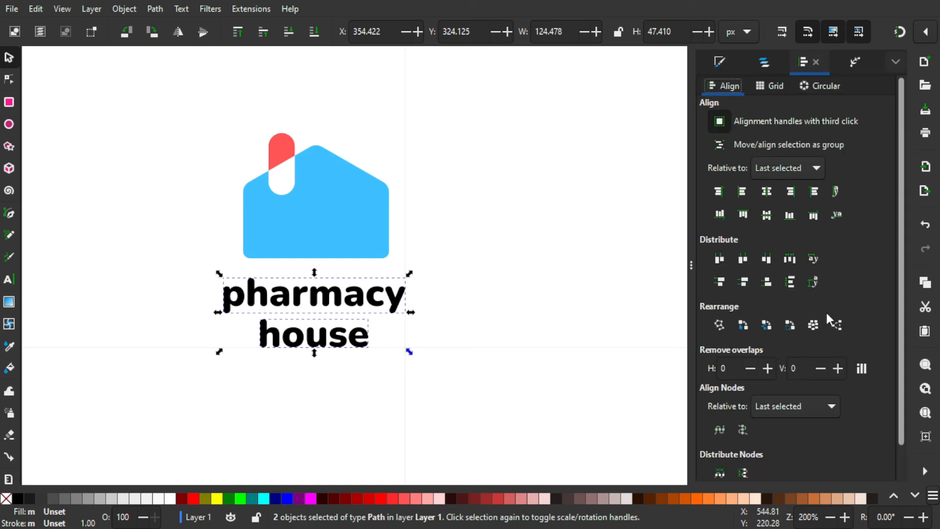
{"action": "left_click", "coordinate": [814, 216]}
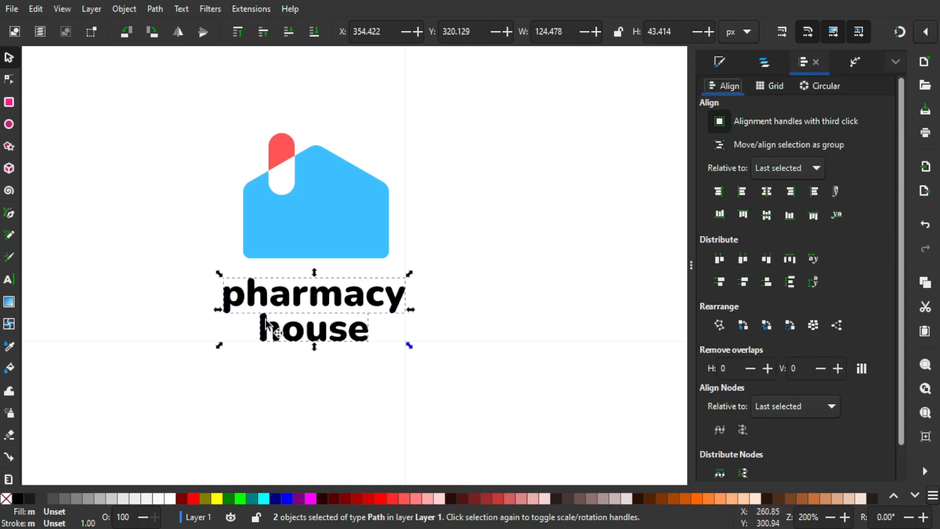
{"action": "left_click", "coordinate": [442, 343]}
Fill the word "pharmacy" with the red sampled from the rounded bar
{"action": "left_click", "coordinate": [336, 303]}
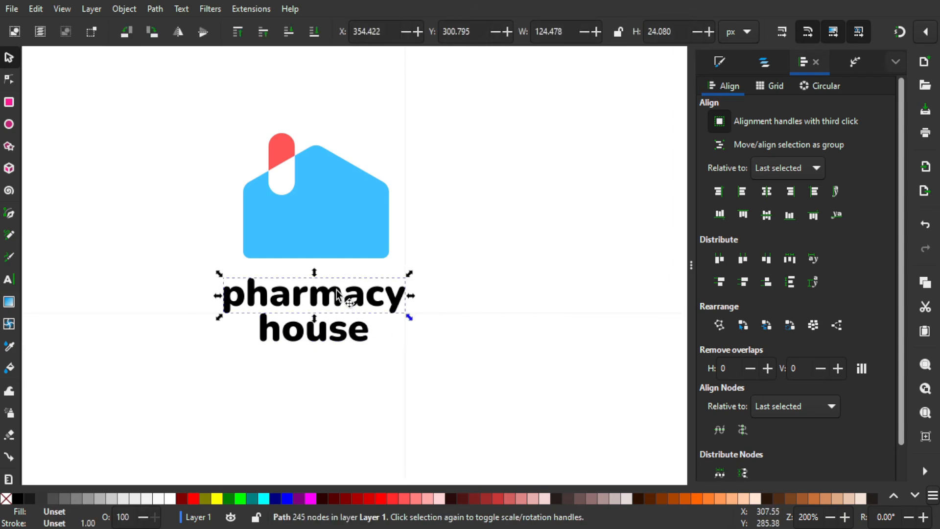
{"action": "key", "text": "d"}
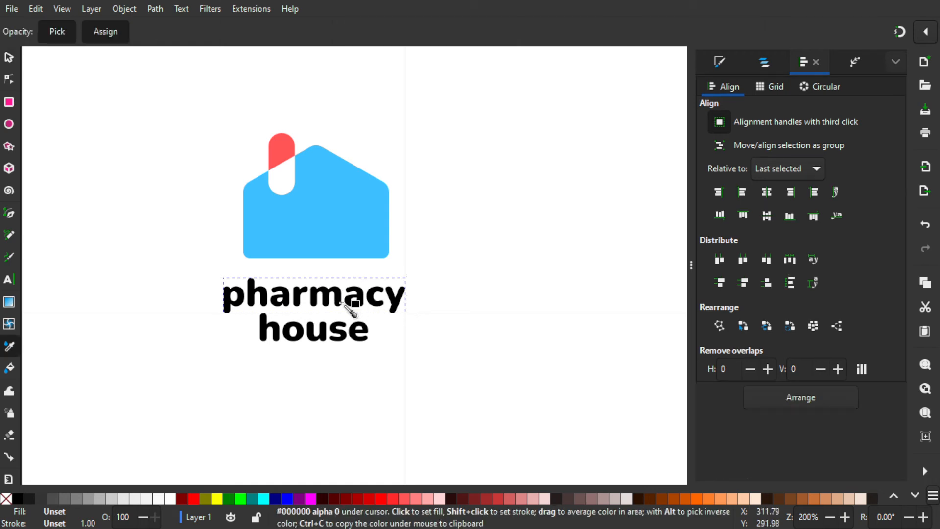
{"action": "left_click_drag", "start_coordinate": [282, 153], "coordinate": [292, 153]}
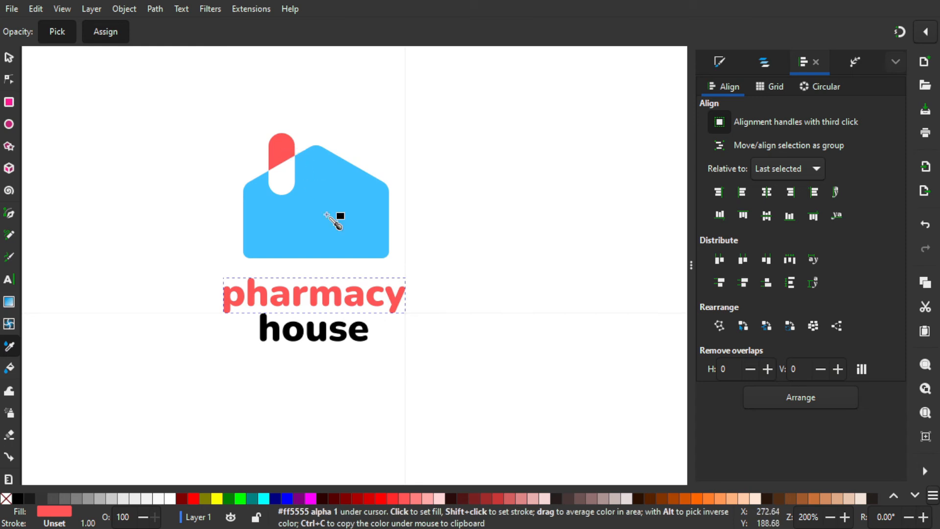
Fill the word "house" with the blue sampled from the house shape and deselect it
{"action": "key", "text": "s"}
{"action": "left_click", "coordinate": [344, 335]}
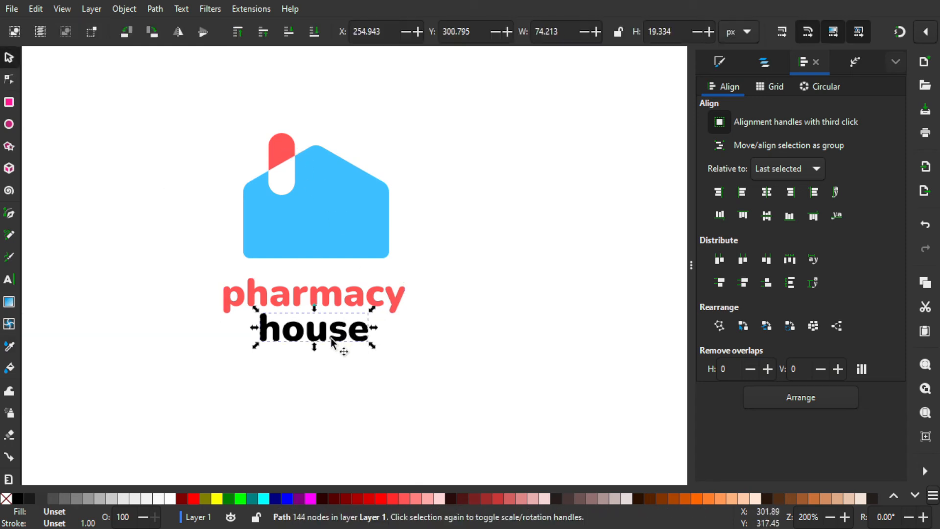
{"action": "key", "text": "d"}
{"action": "left_click_drag", "start_coordinate": [329, 219], "coordinate": [335, 226]}
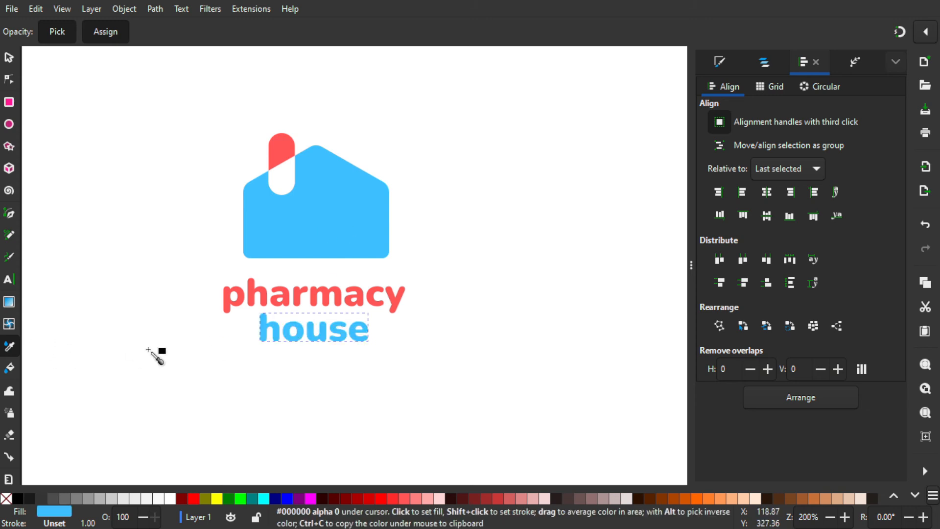
{"action": "left_click", "coordinate": [8, 59]}
{"action": "left_click_drag", "start_coordinate": [221, 210], "coordinate": [204, 234]}
{"action": "left_click", "coordinate": [465, 324]}
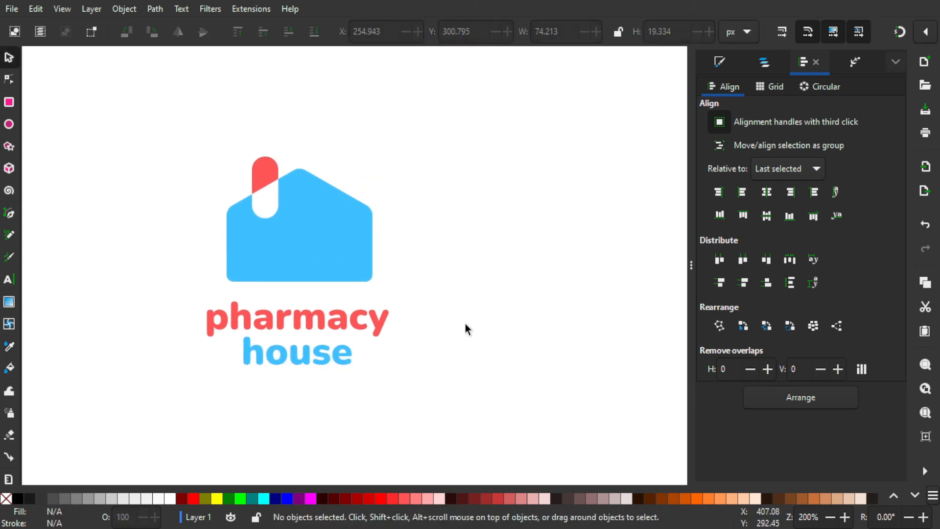
Group the two words together and group the house with the rounded bar as a separate icon
{"action": "left_click_drag", "start_coordinate": [479, 398], "coordinate": [144, 299]}
{"action": "key", "text": "ctrl+g"}
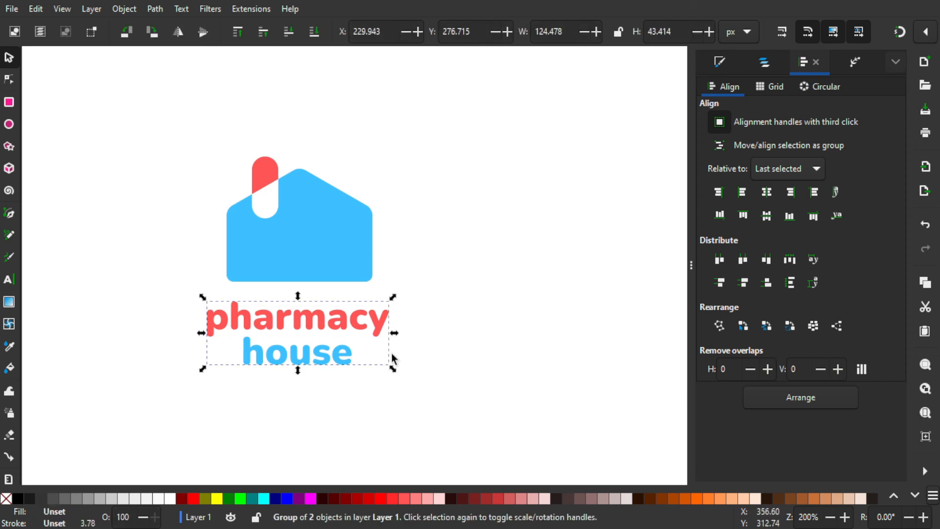
{"action": "left_click", "coordinate": [365, 245]}
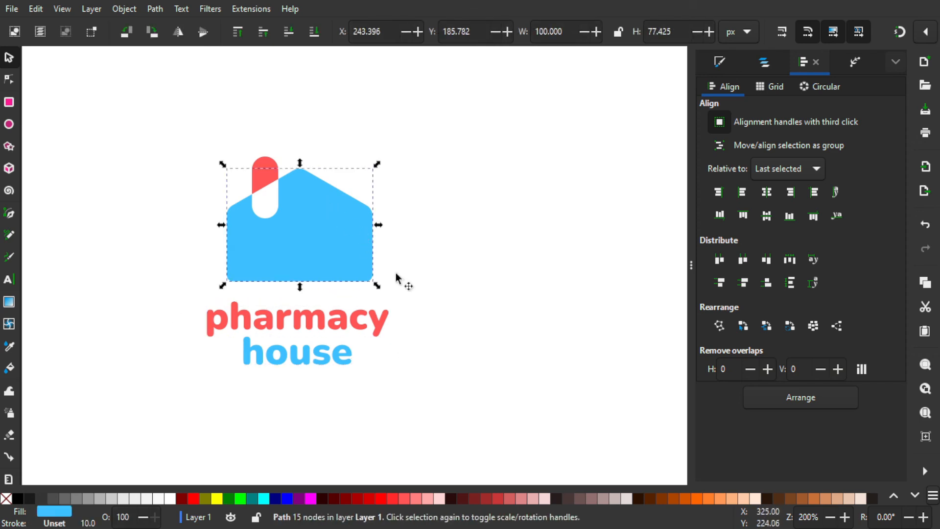
{"action": "left_click", "coordinate": [465, 312]}
{"action": "left_click_drag", "start_coordinate": [465, 312], "coordinate": [207, 142]}
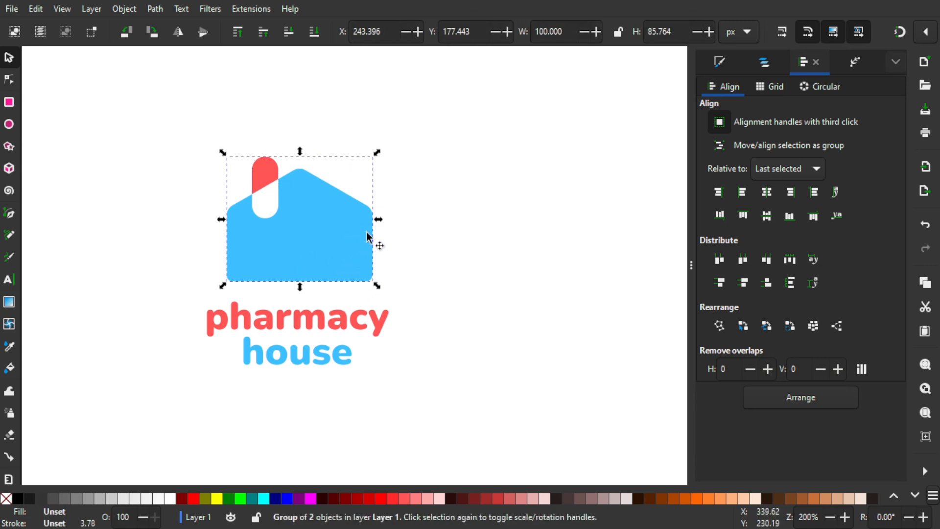
Paste the icon group's 100 px width onto the lettering group with its proportions locked
{"action": "left_click", "coordinate": [366, 321]}
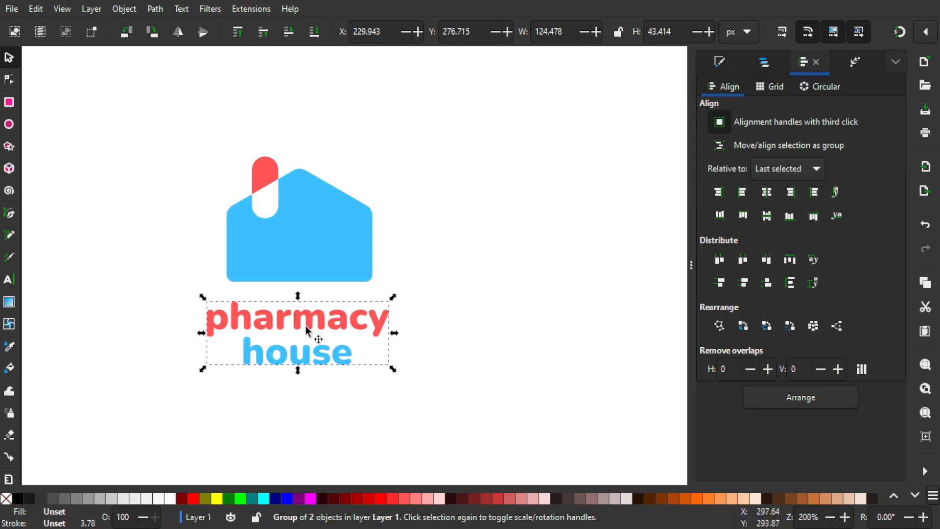
{"action": "left_click", "coordinate": [617, 36]}
{"action": "left_click", "coordinate": [39, 9]}
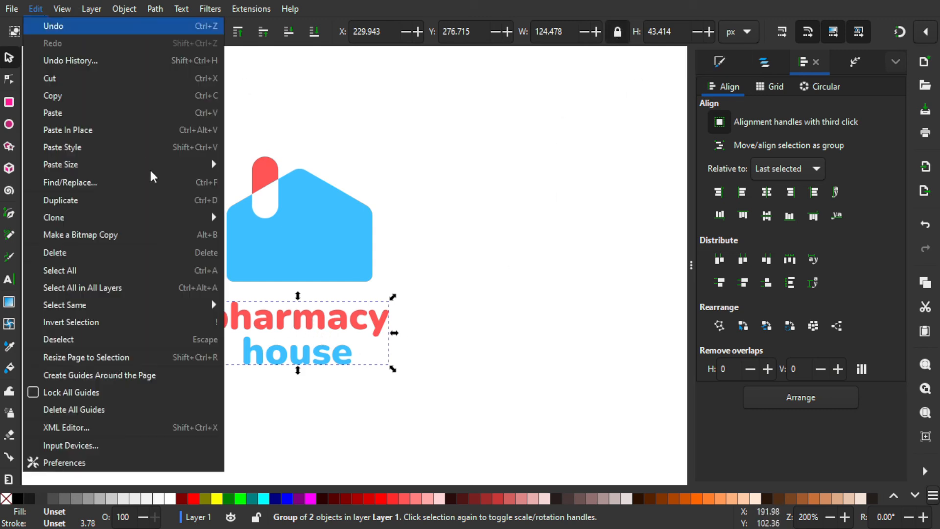
{"action": "mouse_move", "coordinate": [96, 166]}
{"action": "left_click", "coordinate": [295, 186]}
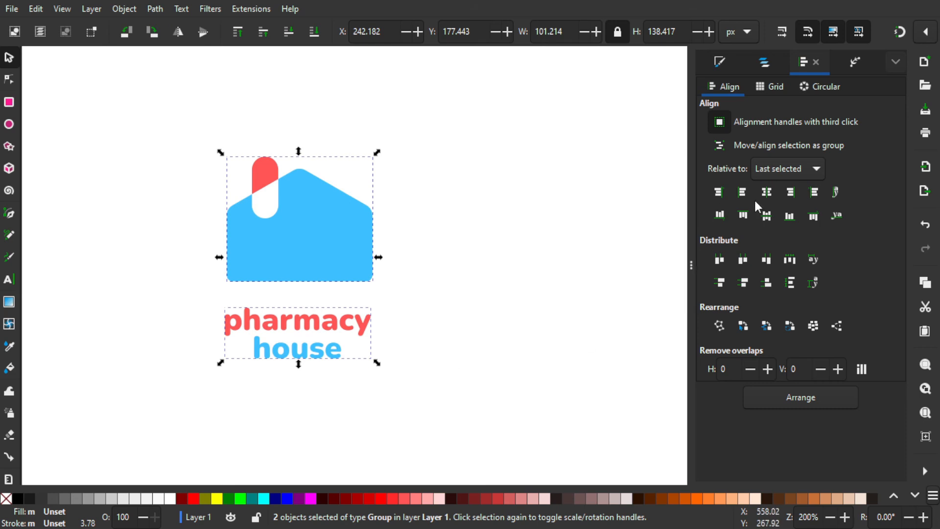
Centre the lettering horizontally on the icon and move it up closer to the house, to about Y 275 px
{"action": "left_click", "coordinate": [770, 198]}
{"action": "left_click", "coordinate": [471, 291]}
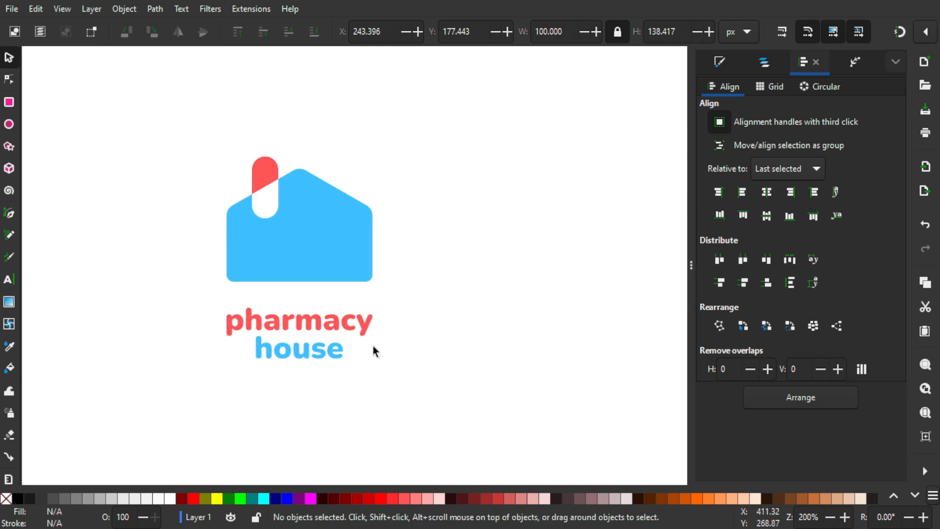
{"action": "left_click", "coordinate": [341, 331]}
{"action": "left_click_drag", "start_coordinate": [340, 330], "coordinate": [334, 312]}
{"action": "key", "text": "ctrl+z"}
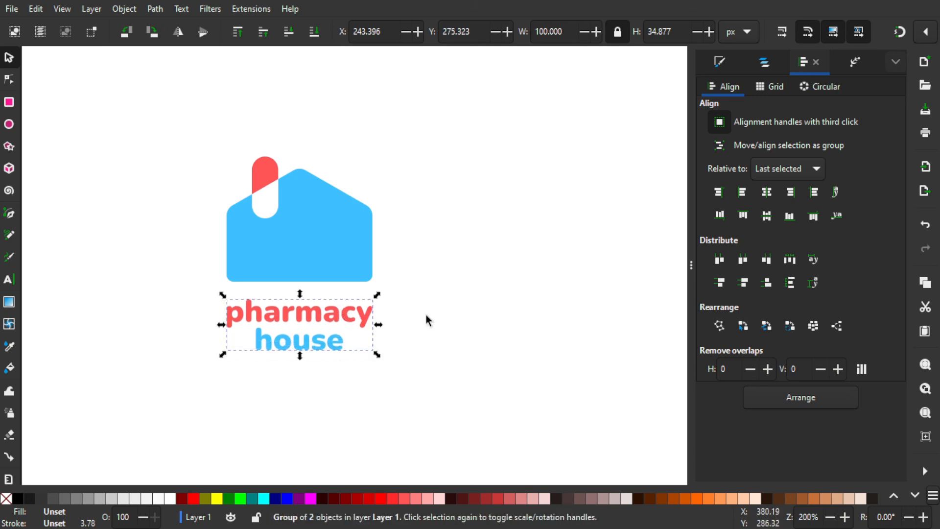
{"action": "left_click", "coordinate": [377, 322]}
Group the icon with the lettering and centre the group horizontally and vertically relative to the page
{"action": "left_click_drag", "start_coordinate": [424, 376], "coordinate": [213, 147]}
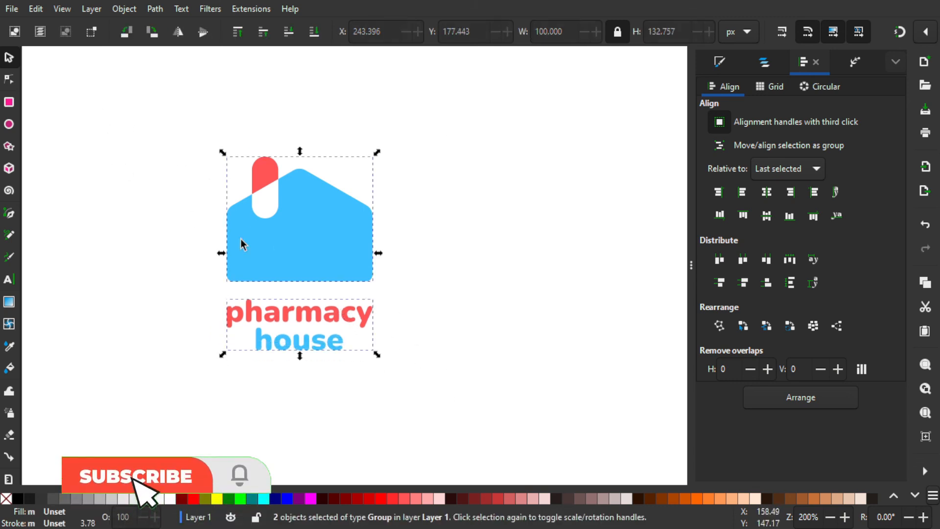
{"action": "key", "text": "ctrl+g"}
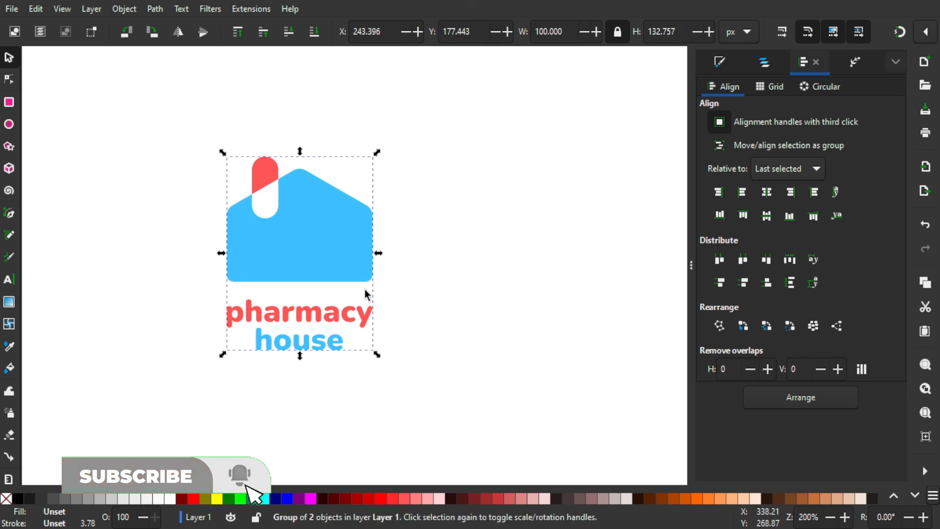
{"action": "scroll", "coordinate": [380, 257], "scroll_direction": "down", "scroll_amount": 3}
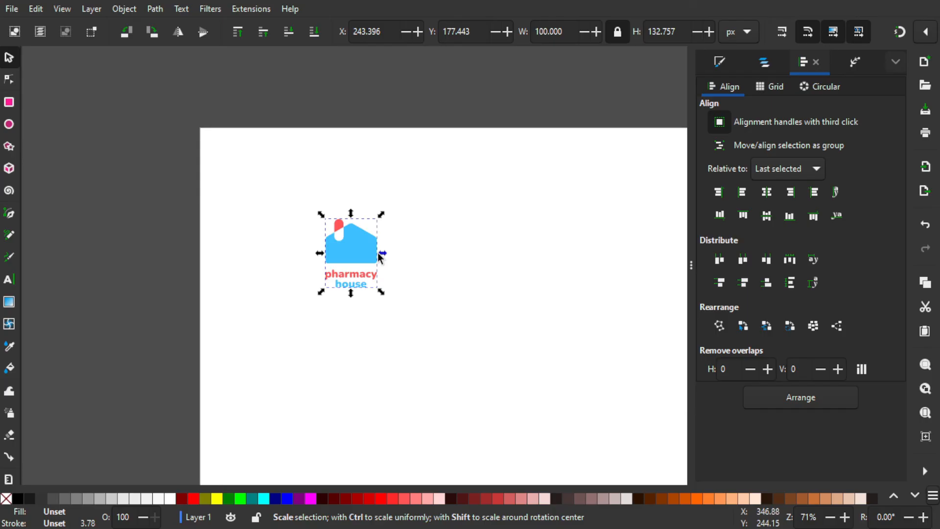
{"action": "scroll", "coordinate": [380, 257], "scroll_direction": "down", "scroll_amount": 1}
{"action": "left_click_drag", "start_coordinate": [446, 273], "coordinate": [360, 181]}
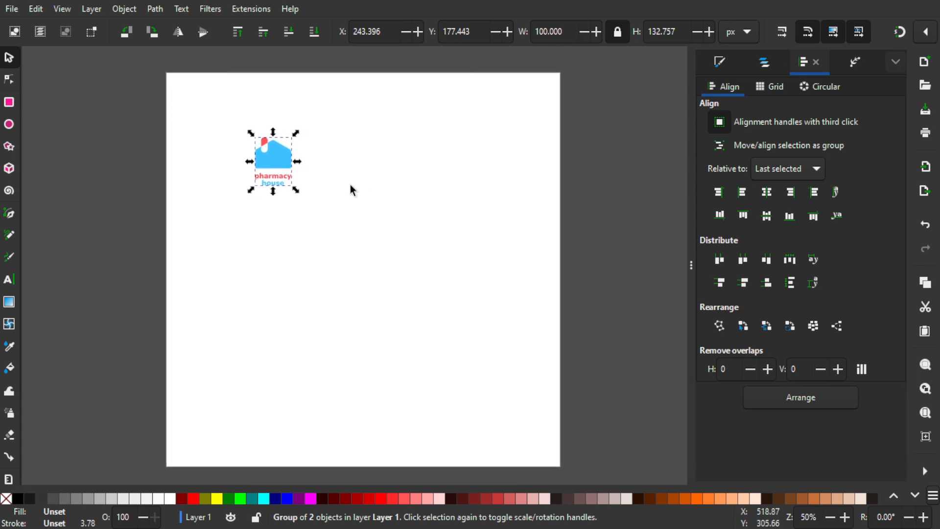
{"action": "left_click", "coordinate": [776, 177]}
{"action": "left_click", "coordinate": [772, 247]}
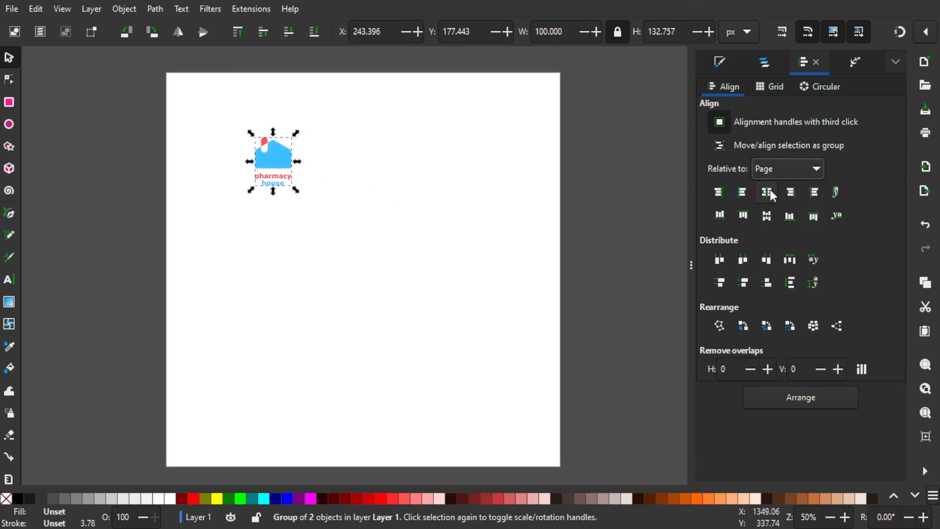
{"action": "left_click", "coordinate": [768, 193]}
{"action": "left_click", "coordinate": [768, 216]}
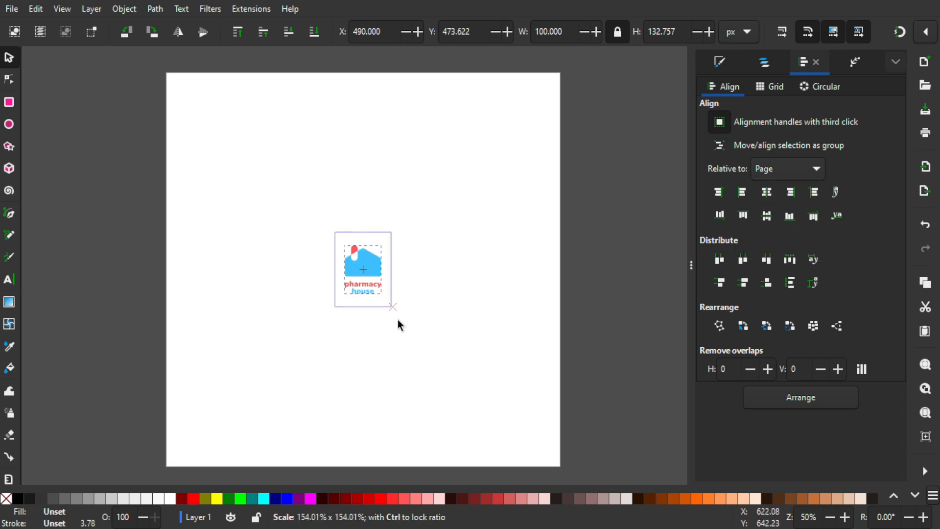
Scale the logo up proportionally around its centre to about 636 × 844 px and deselect it
{"action": "left_click_drag", "start_coordinate": [398, 320], "coordinate": [481, 435]}
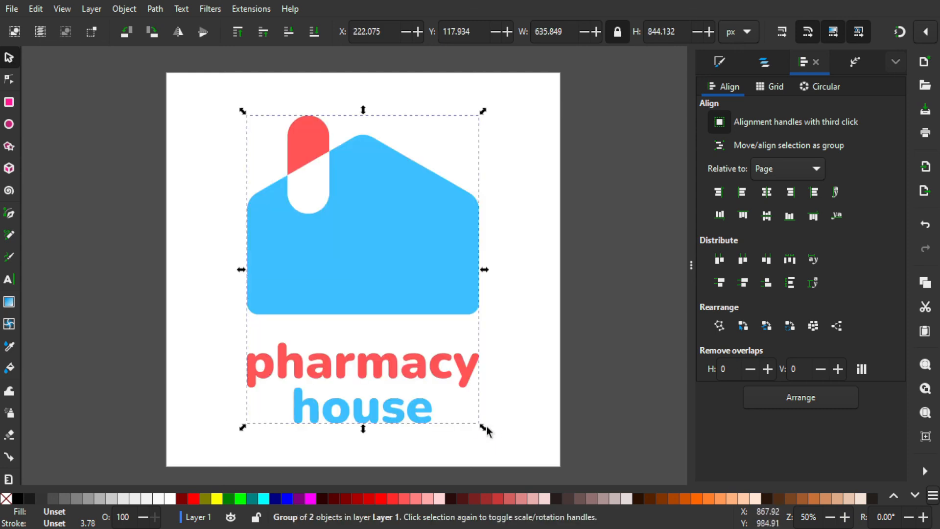
{"action": "key", "text": "Escape"}
{"action": "left_click_drag", "start_coordinate": [557, 348], "coordinate": [530, 340]}
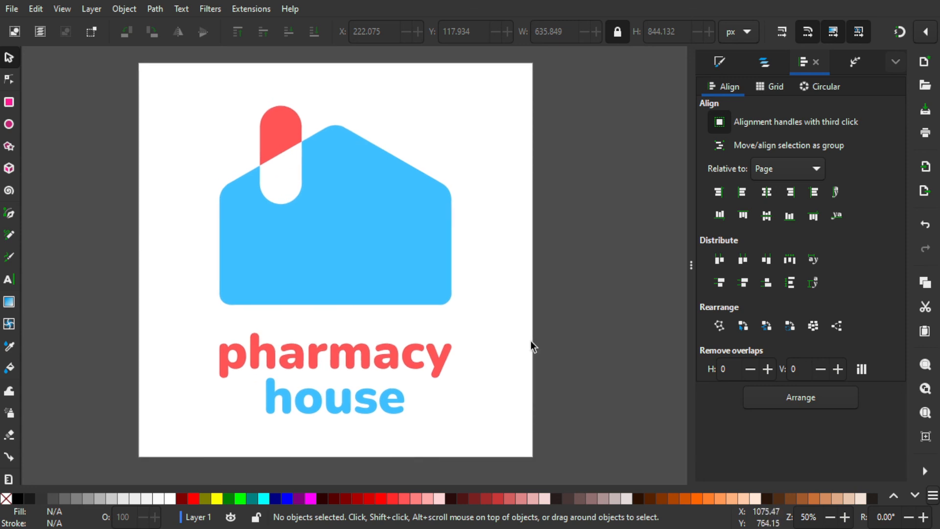